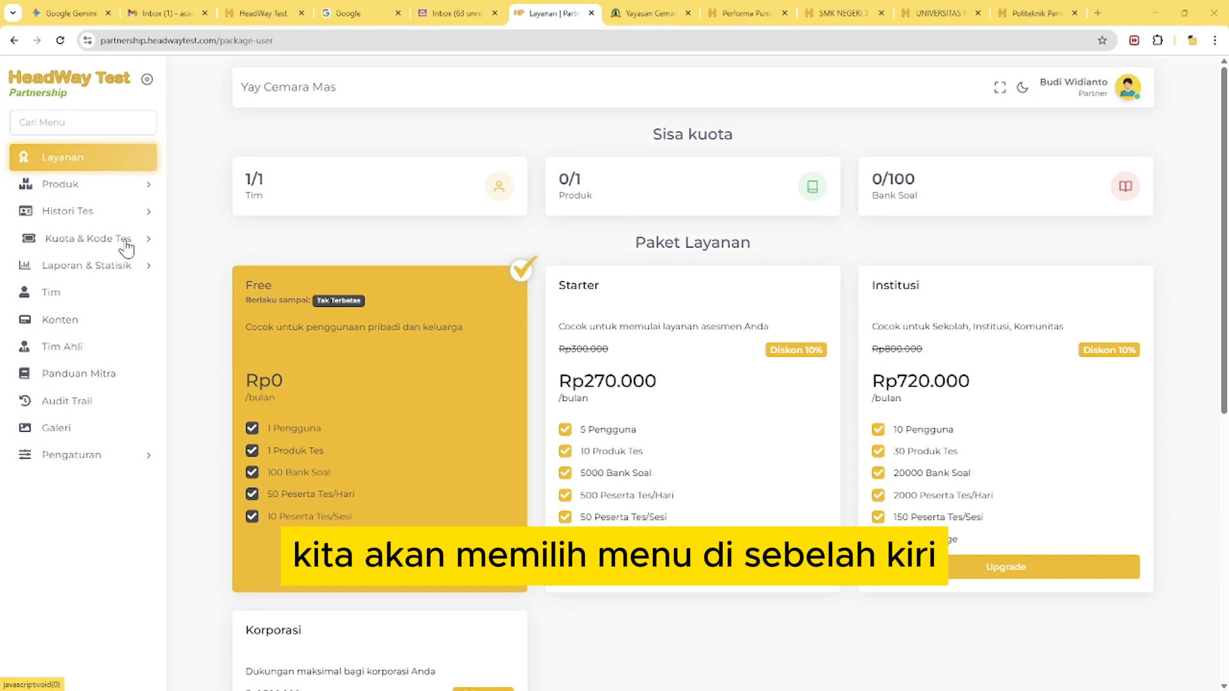
Open the Test of English Proficiency from the test code purchase catalogue and raise the order quantity to 4
{"action": "left_click", "coordinate": [127, 243]}
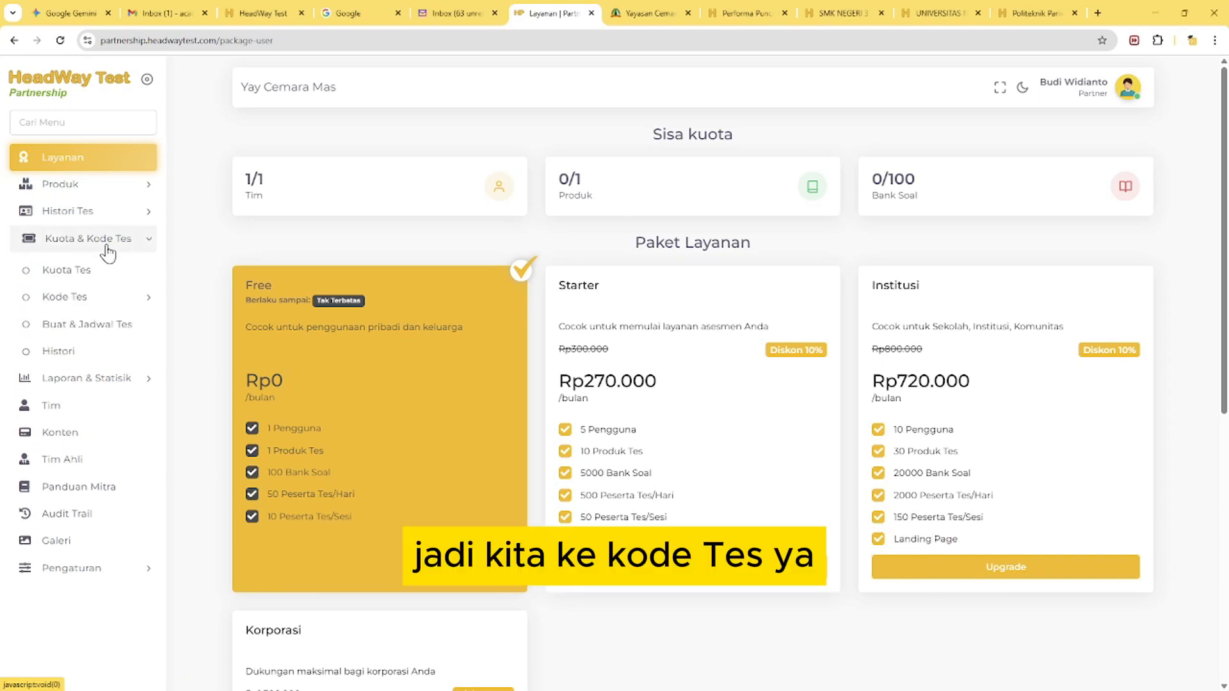
{"action": "left_click", "coordinate": [122, 300]}
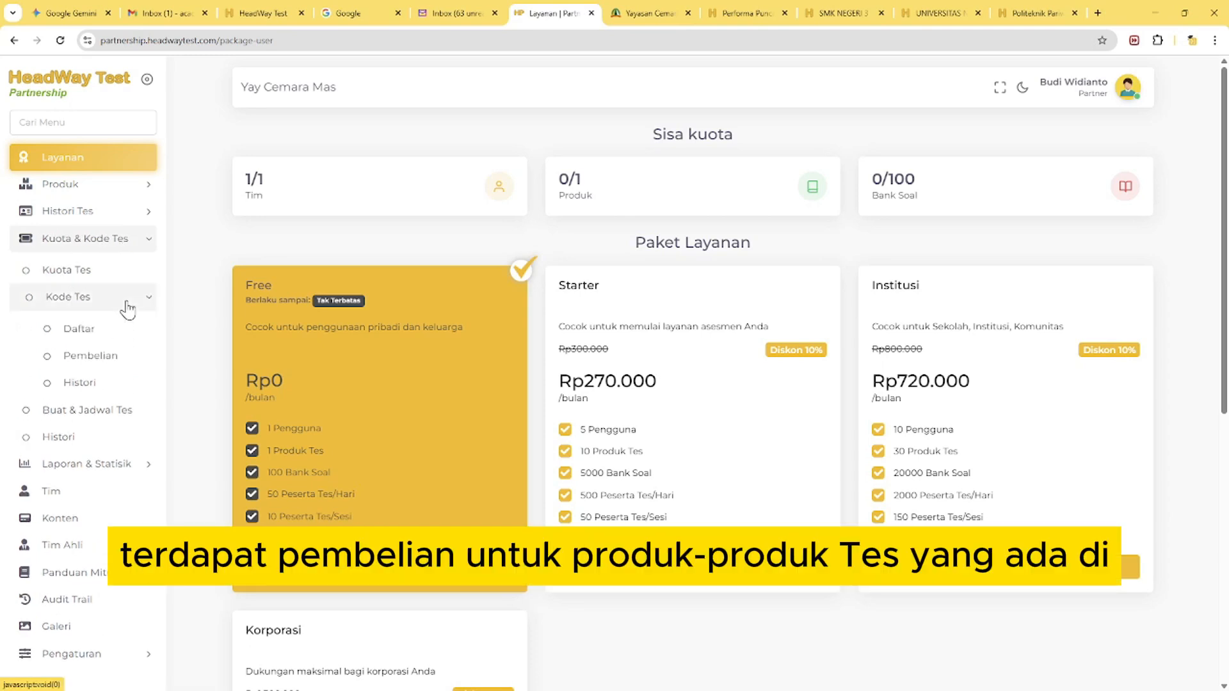
{"action": "left_click", "coordinate": [94, 356]}
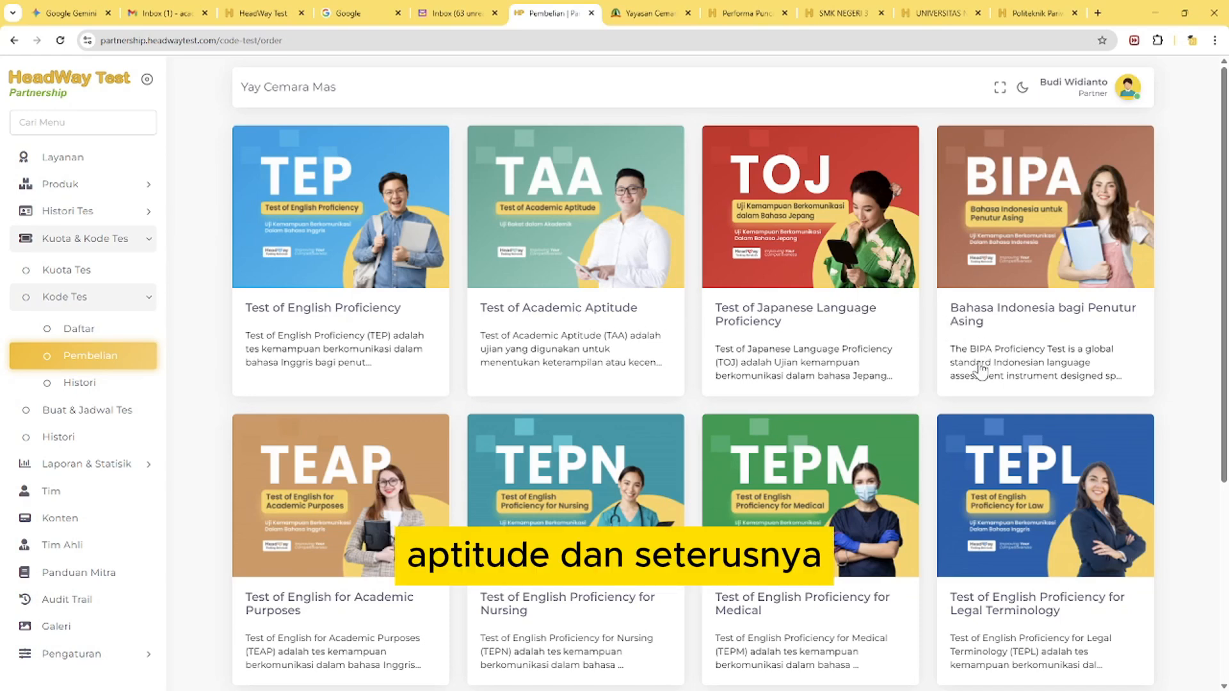
{"action": "left_click", "coordinate": [362, 295]}
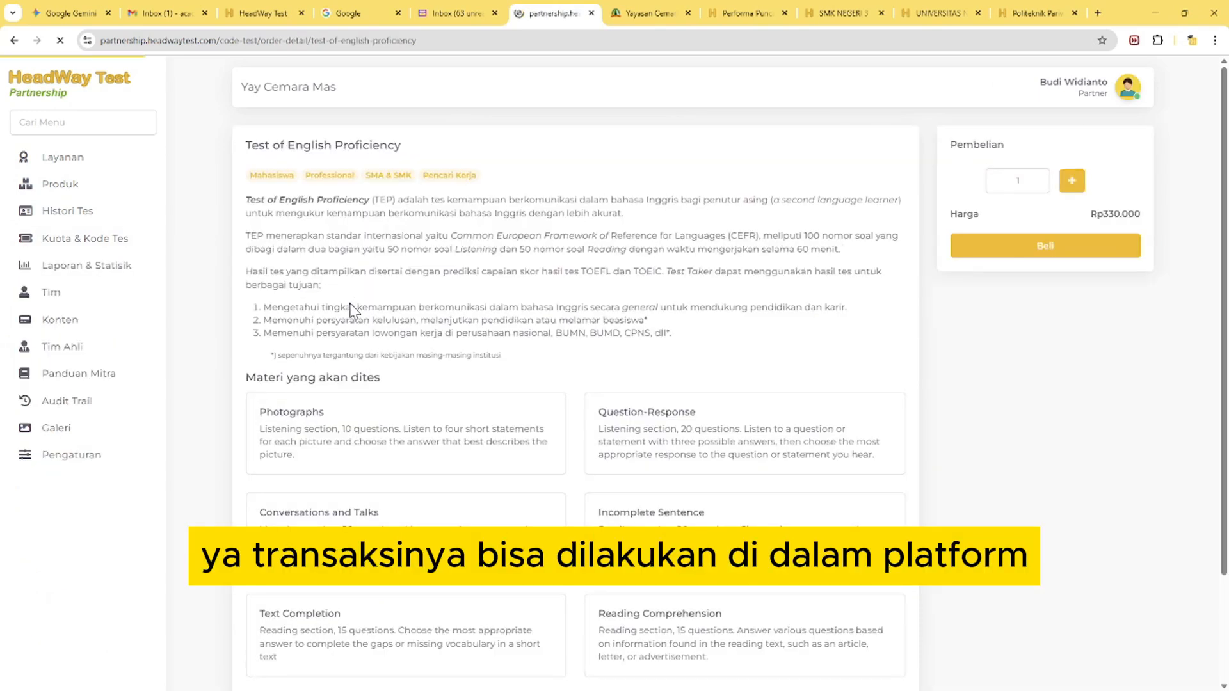
{"action": "left_click", "coordinate": [1071, 182]}
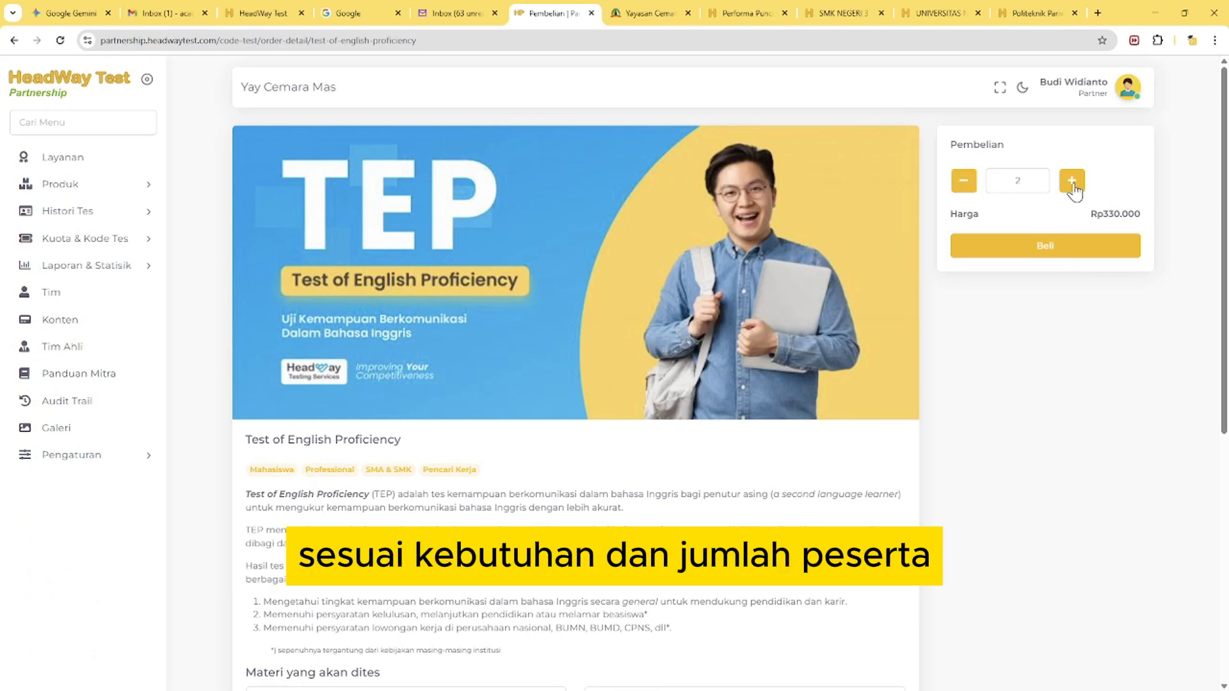
{"action": "left_click", "coordinate": [1073, 185]}
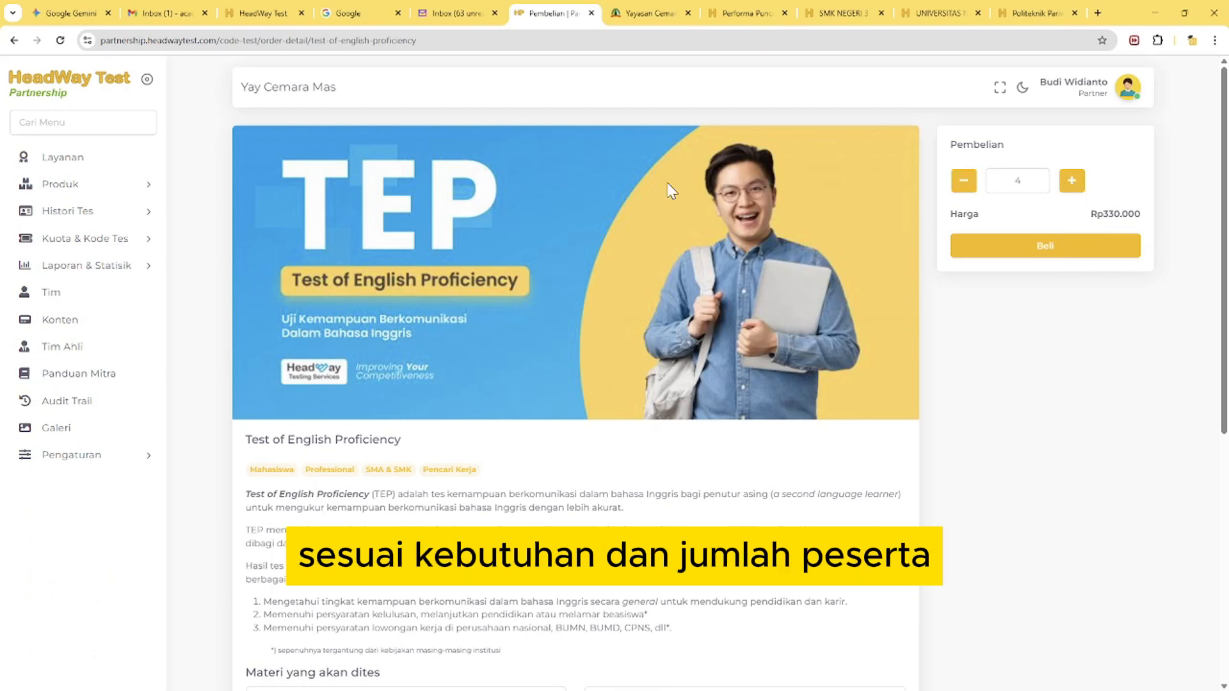
View the Buat & Jadwal Tes page and the list of owned test codes, highlighting the first unused Mini Tes SKD code
{"action": "left_click", "coordinate": [126, 246]}
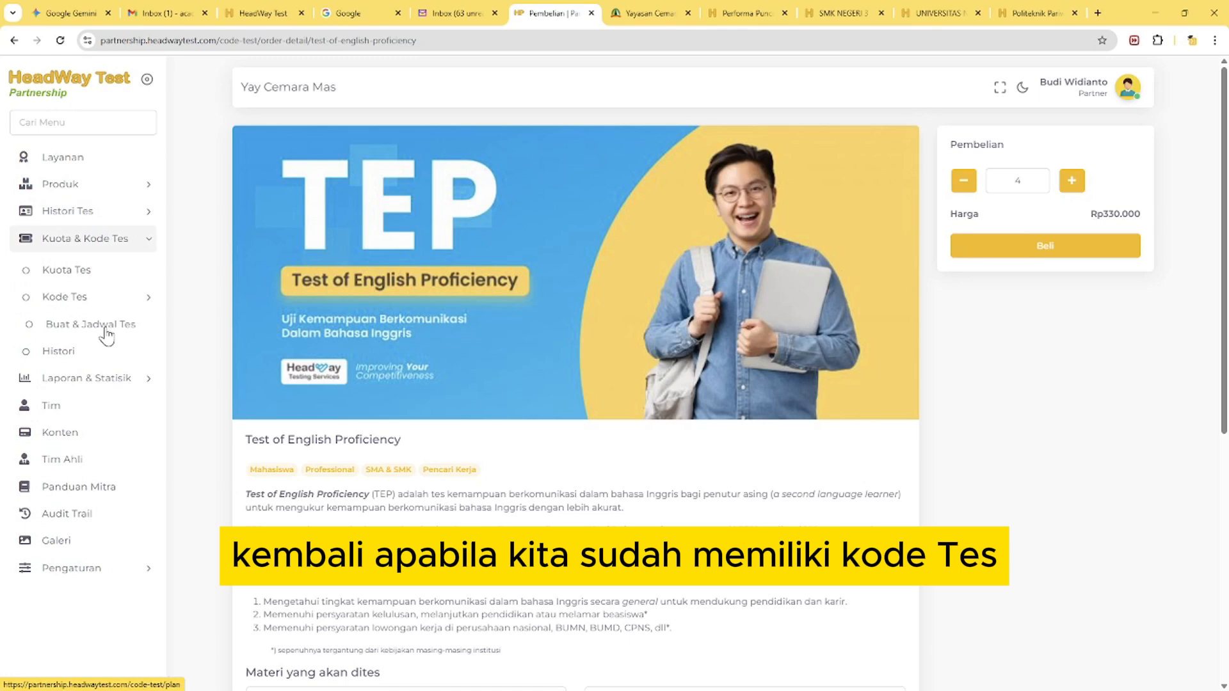
{"action": "left_click", "coordinate": [106, 334]}
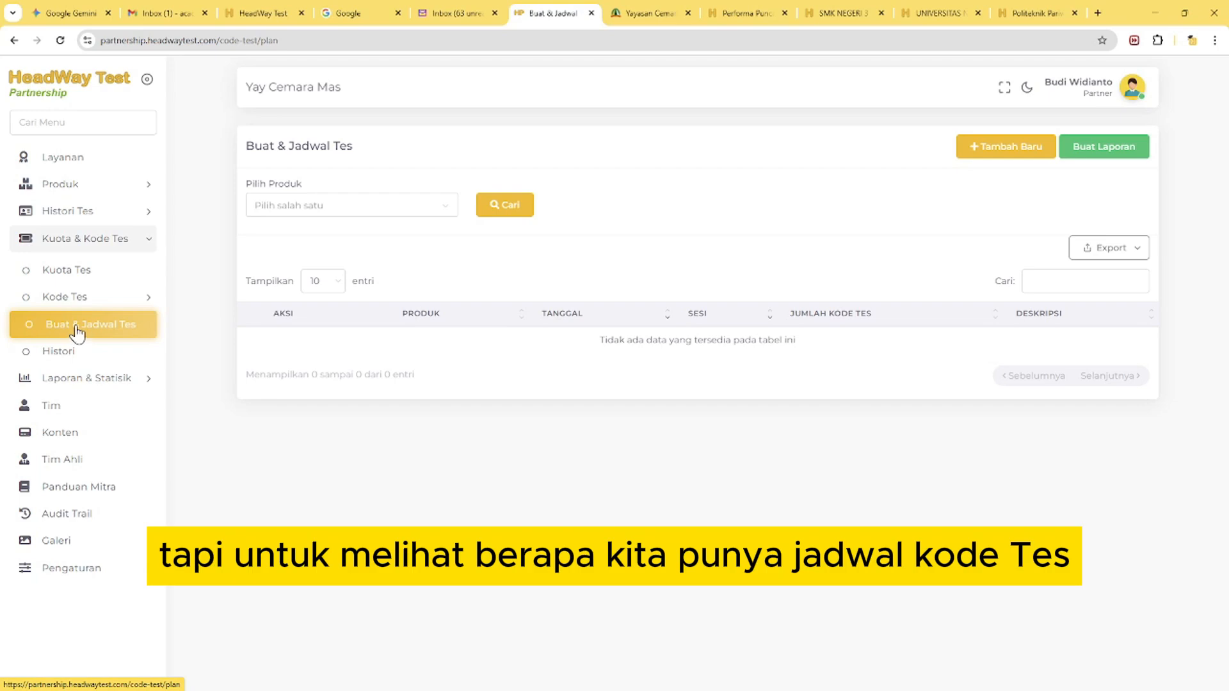
{"action": "left_click", "coordinate": [138, 298]}
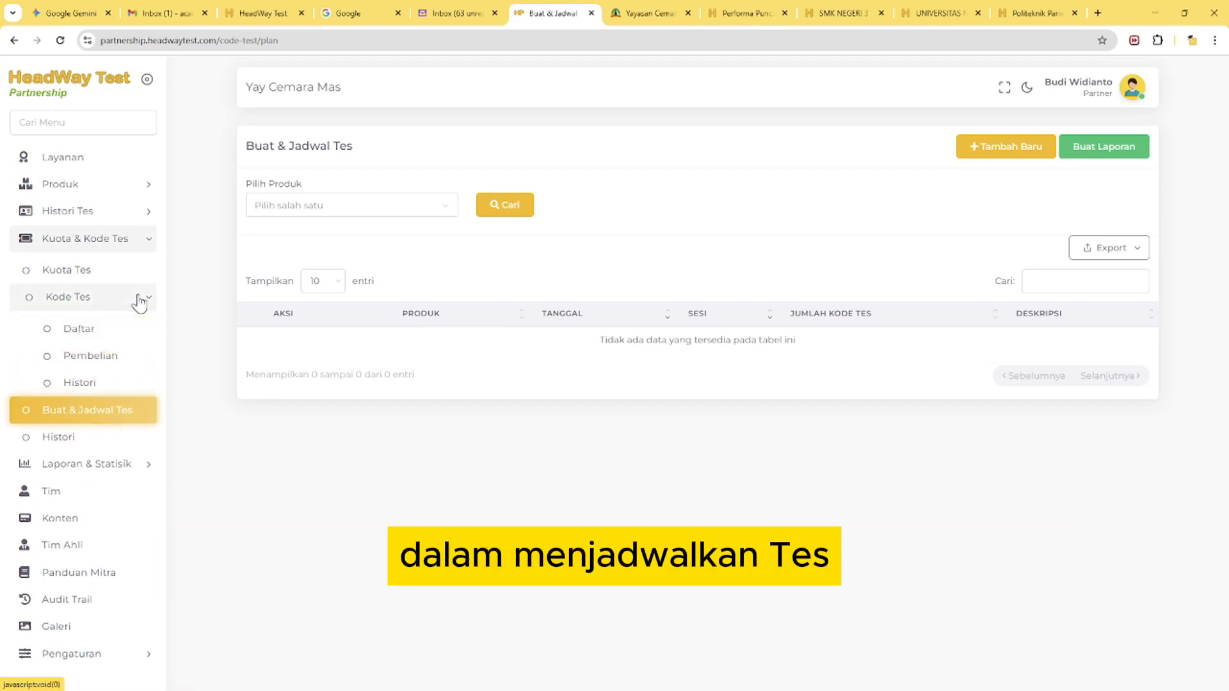
{"action": "left_click", "coordinate": [83, 332]}
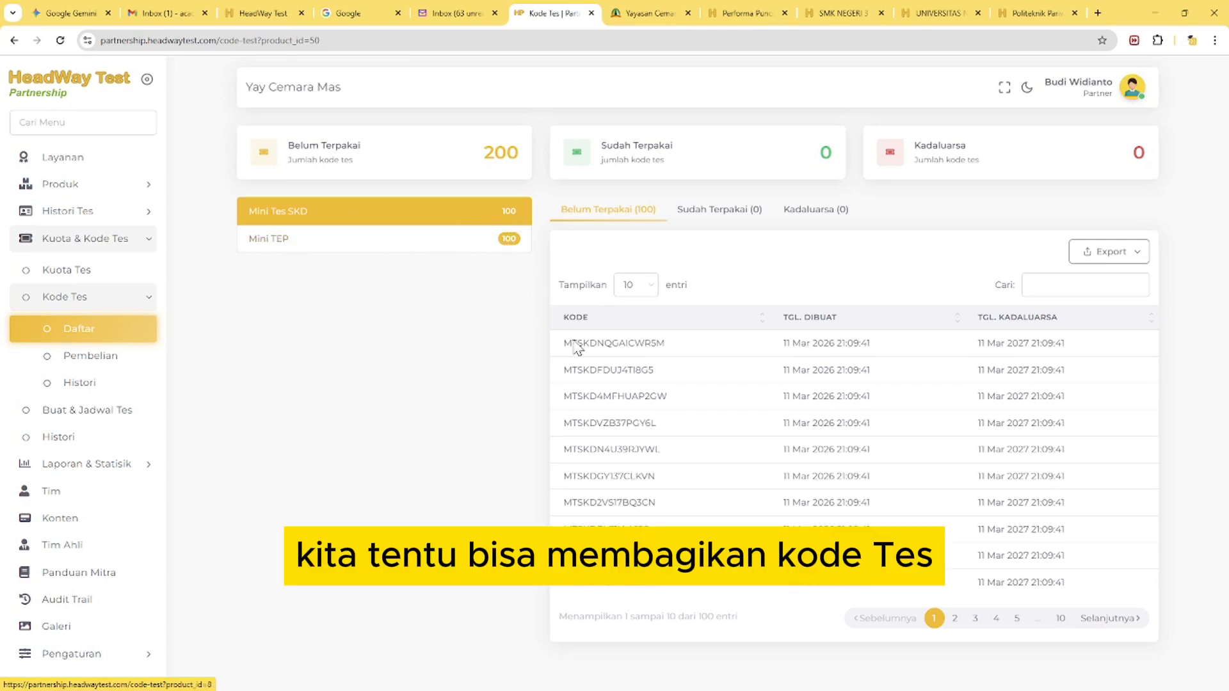
{"action": "double_click", "coordinate": [627, 344]}
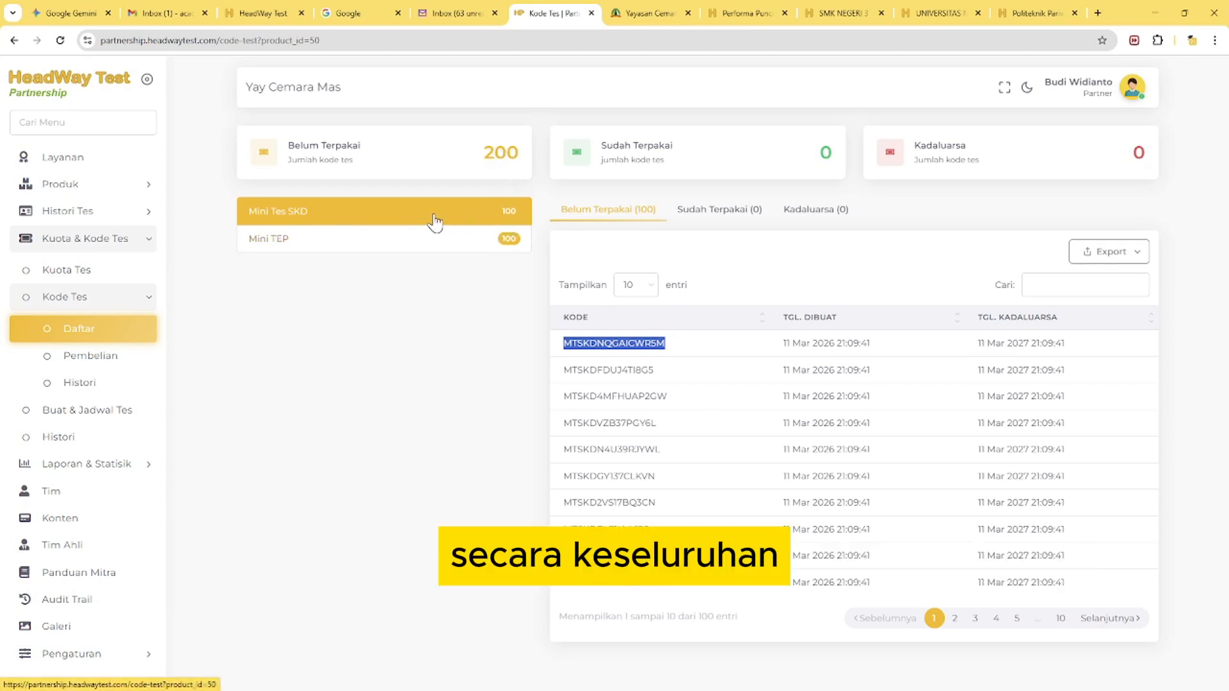
Start a new entry on the Buat & Jadwal Tes page and choose Mini TEP as its product
{"action": "left_click", "coordinate": [106, 414]}
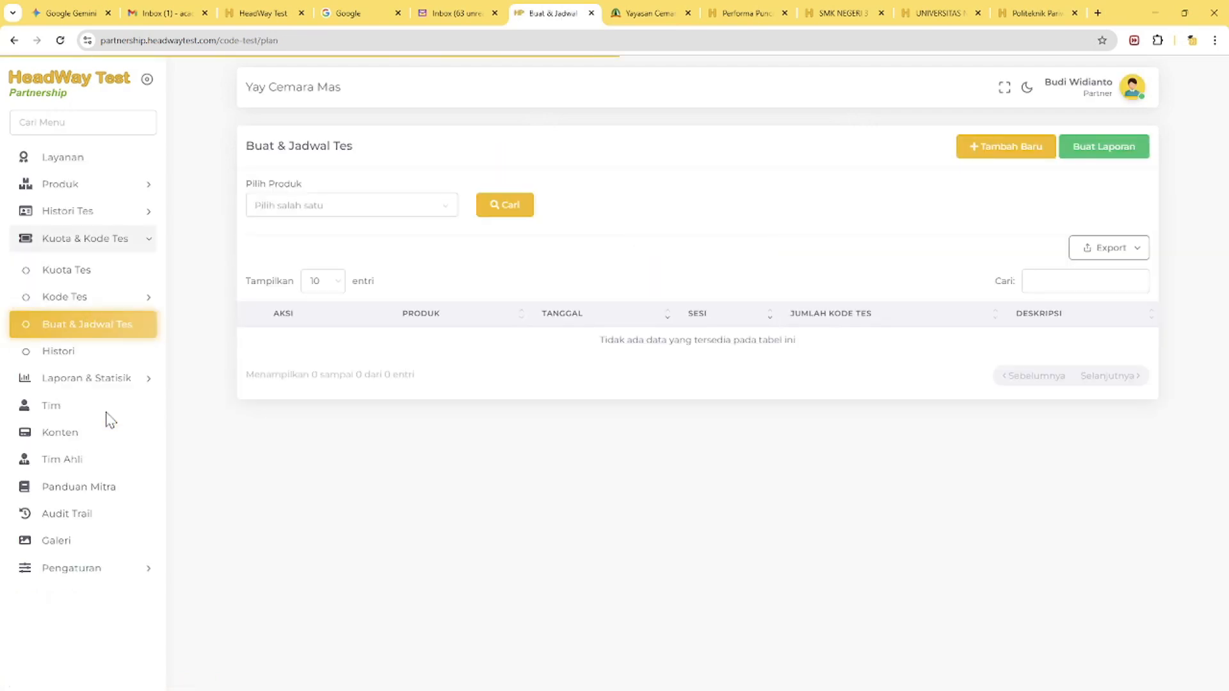
{"action": "left_click", "coordinate": [345, 203]}
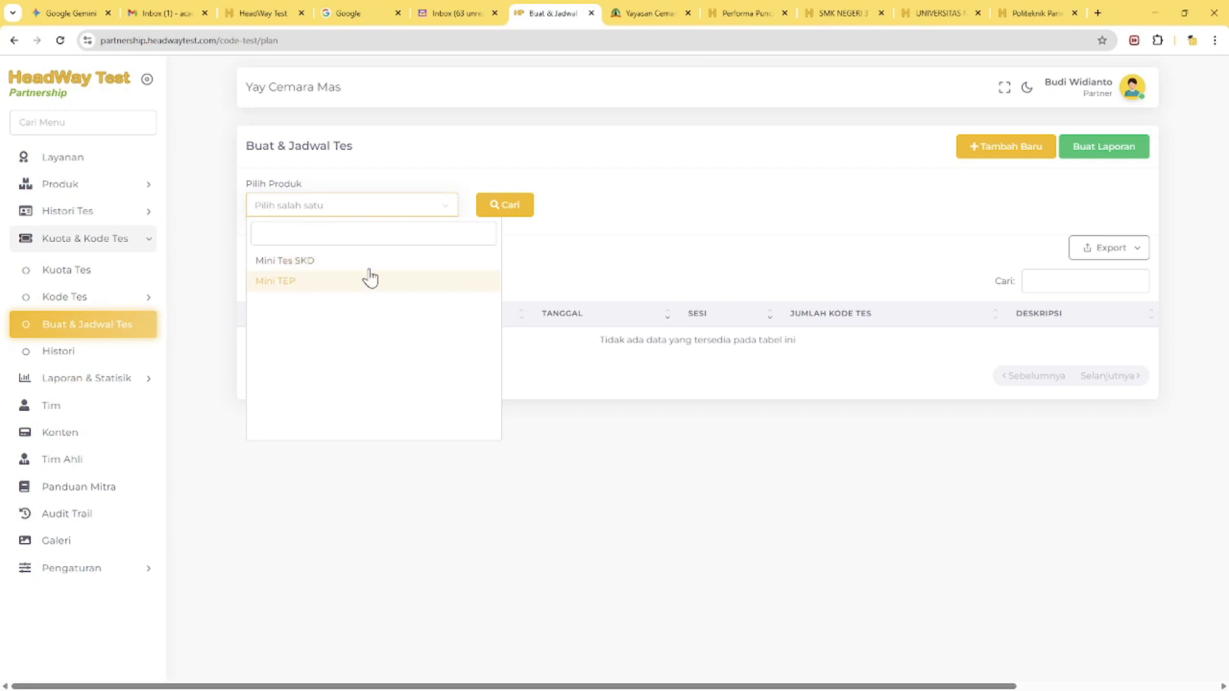
{"action": "left_click", "coordinate": [651, 194]}
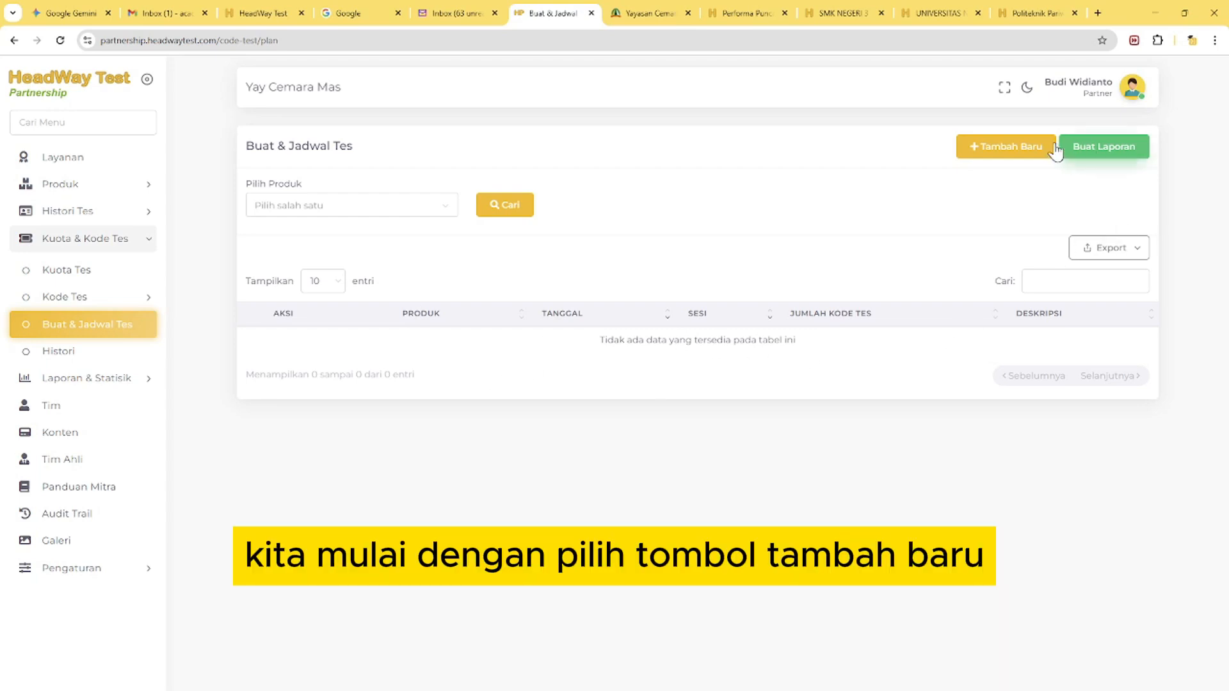
{"action": "left_click", "coordinate": [1017, 153]}
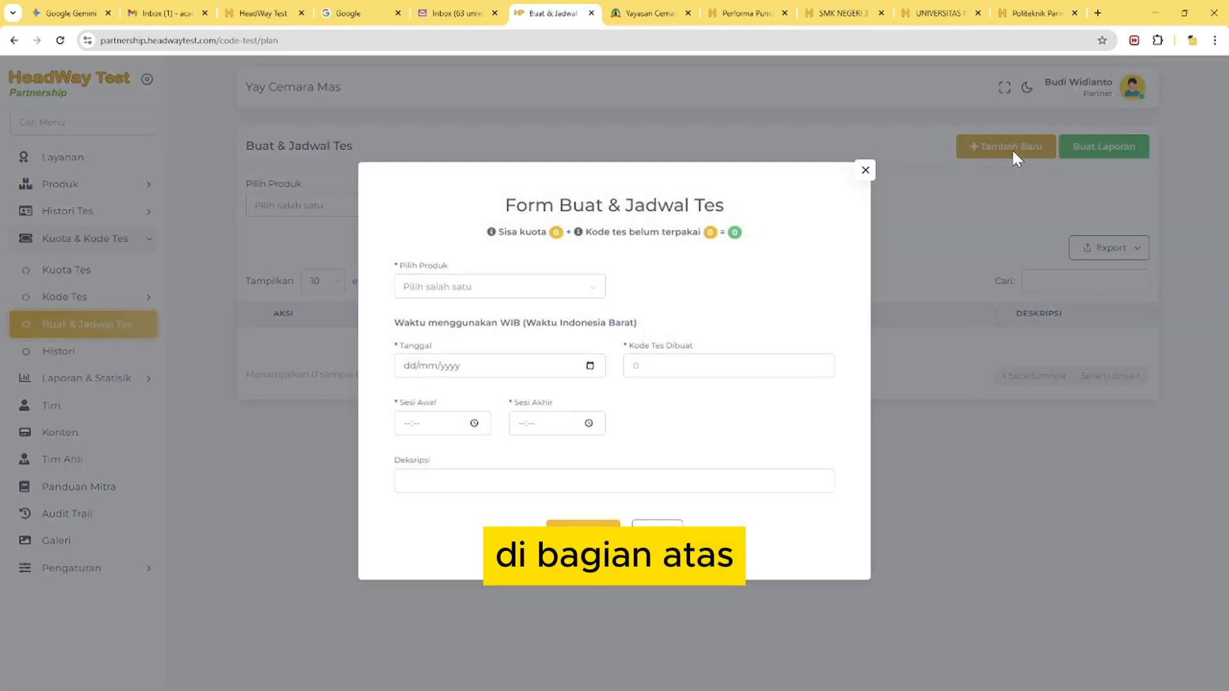
{"action": "left_click", "coordinate": [551, 289]}
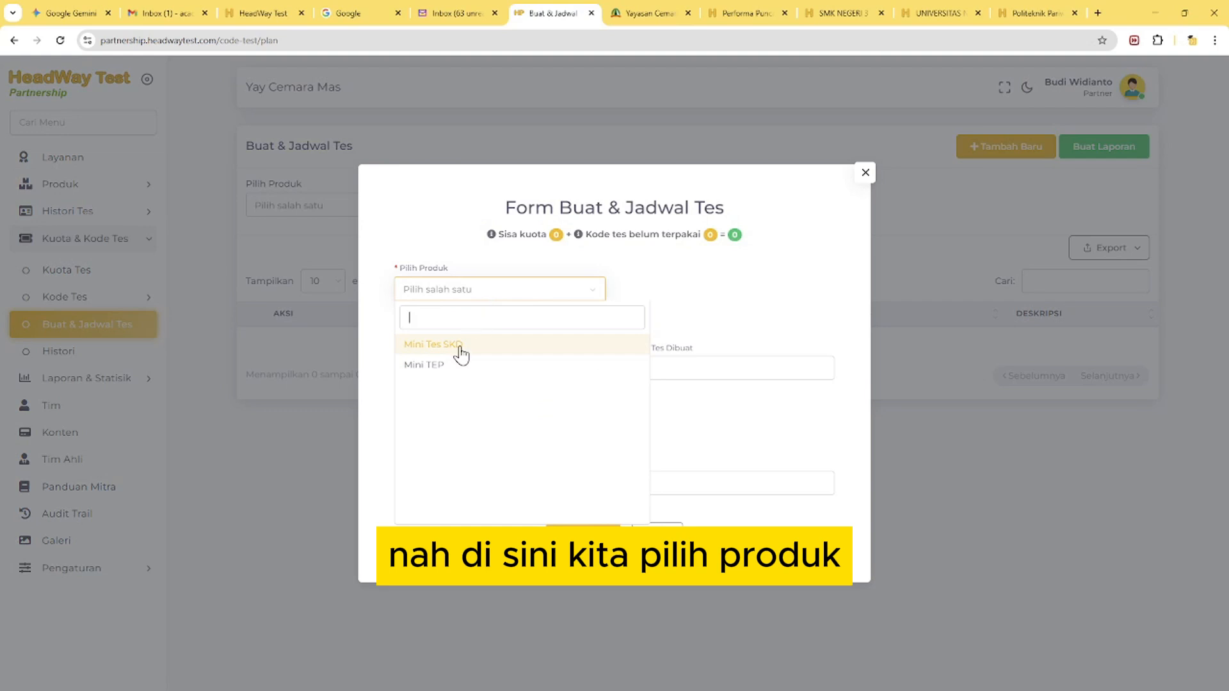
{"action": "left_click", "coordinate": [453, 366]}
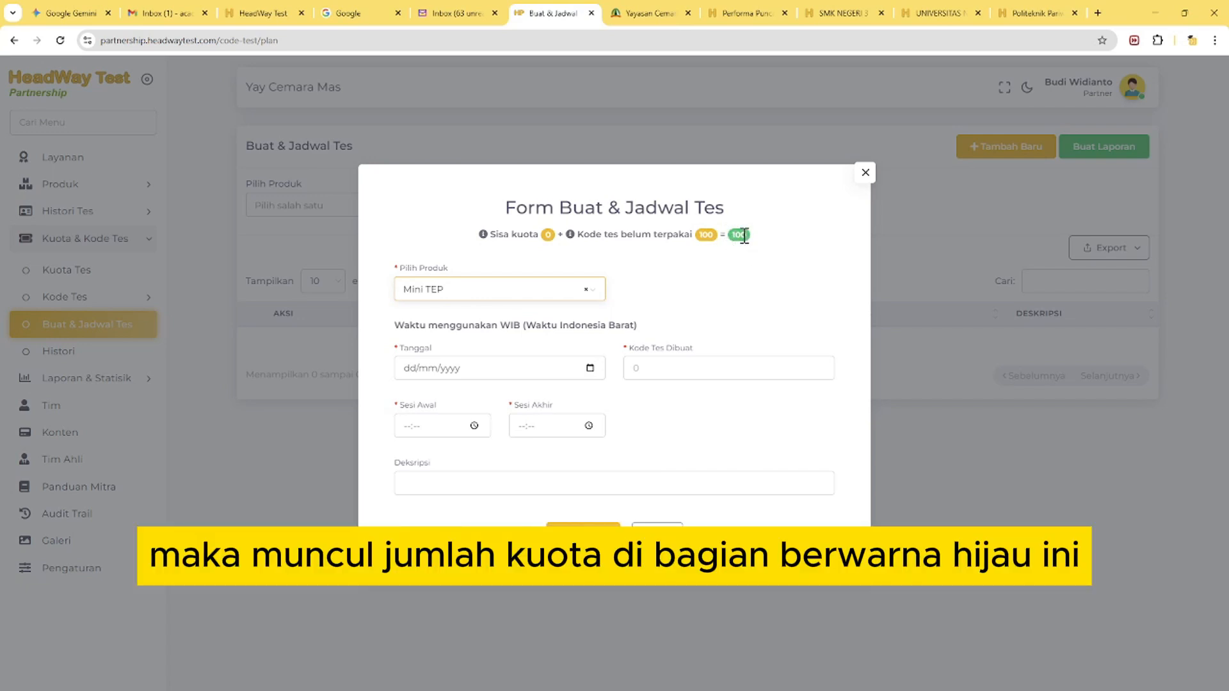
Set the test date to 13/03/2026 and the number of test codes to create to 10
{"action": "left_click", "coordinate": [590, 368]}
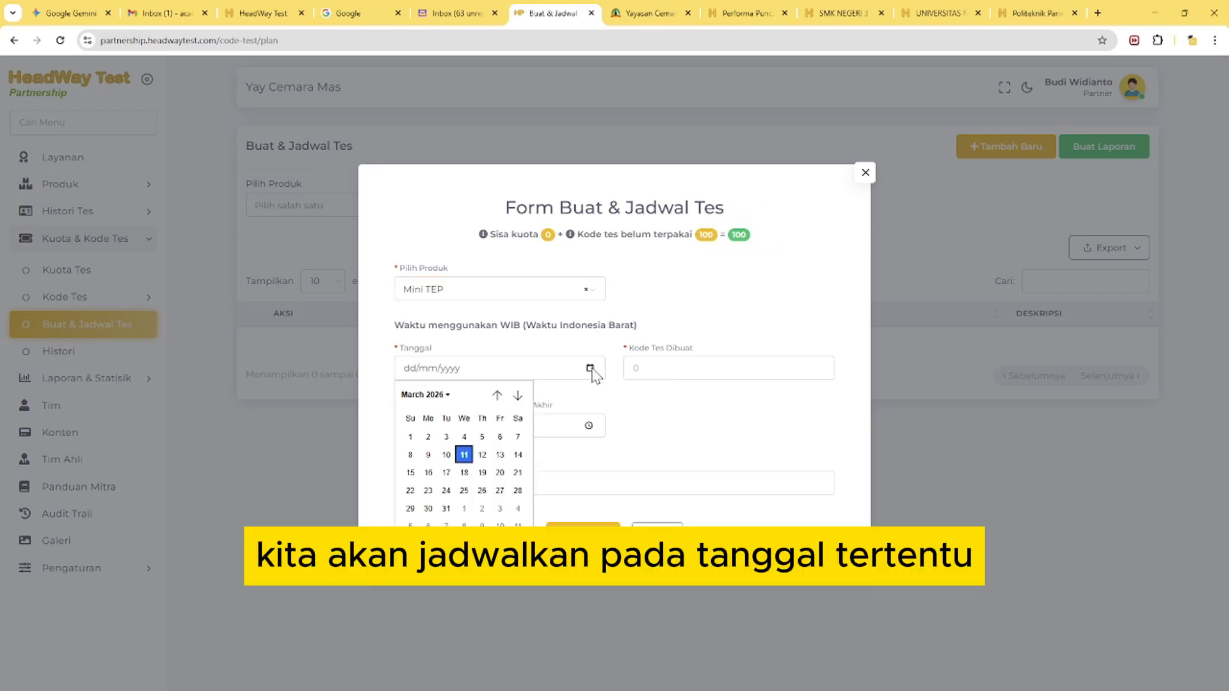
{"action": "left_click", "coordinate": [500, 455]}
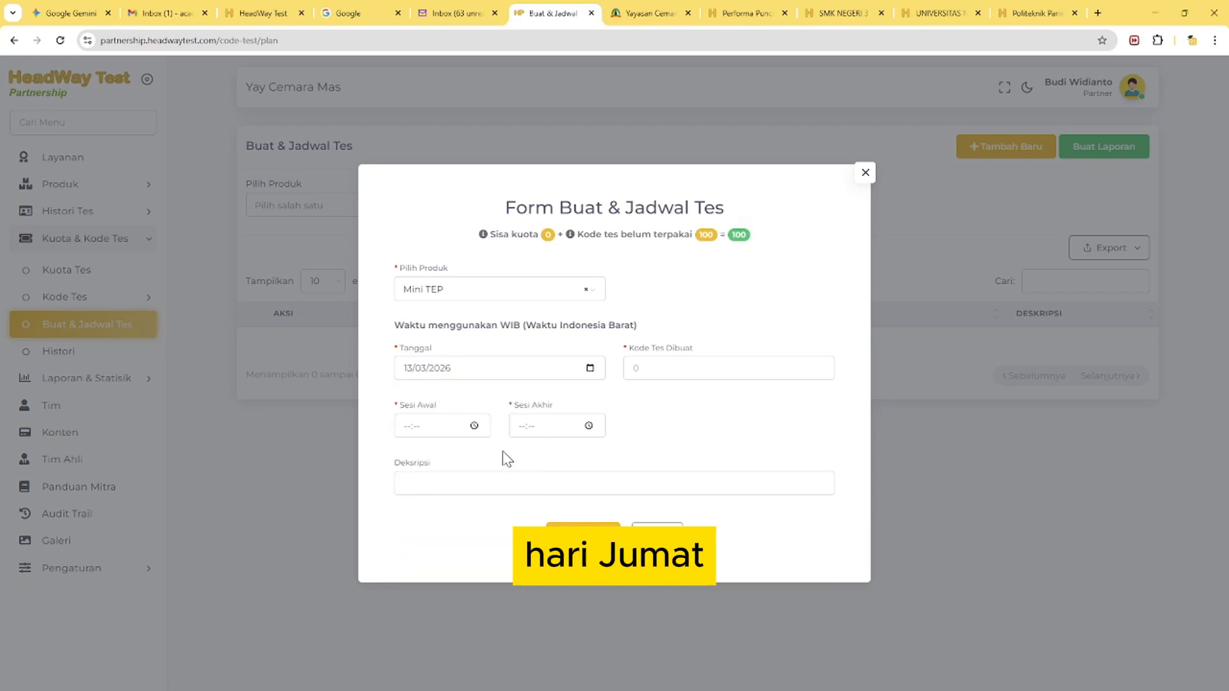
{"action": "left_click", "coordinate": [658, 366]}
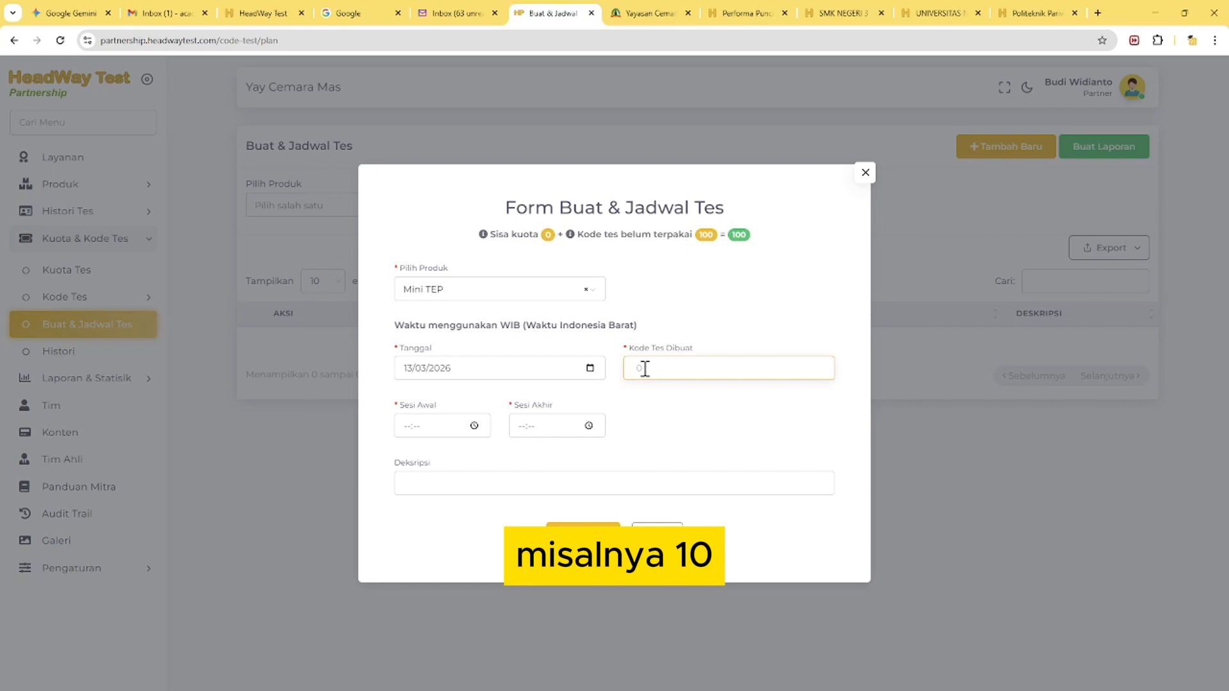
{"action": "type", "text": "10"}
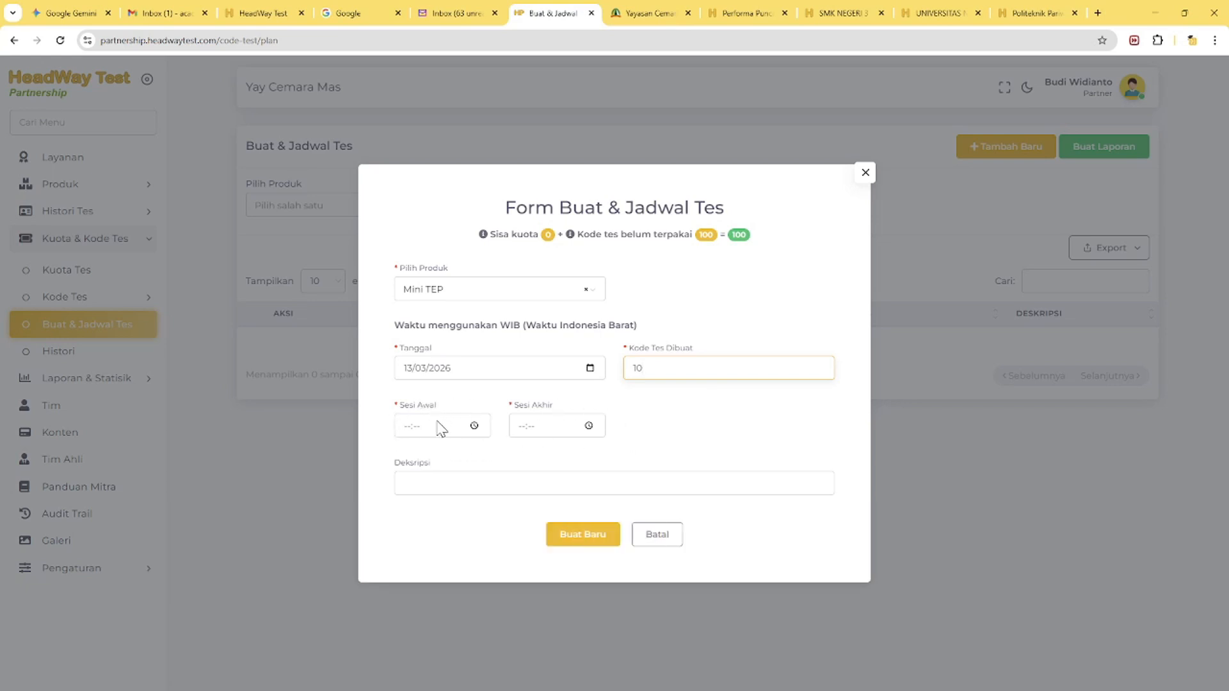
Set the session's start time to 07:30
{"action": "left_click", "coordinate": [473, 425]}
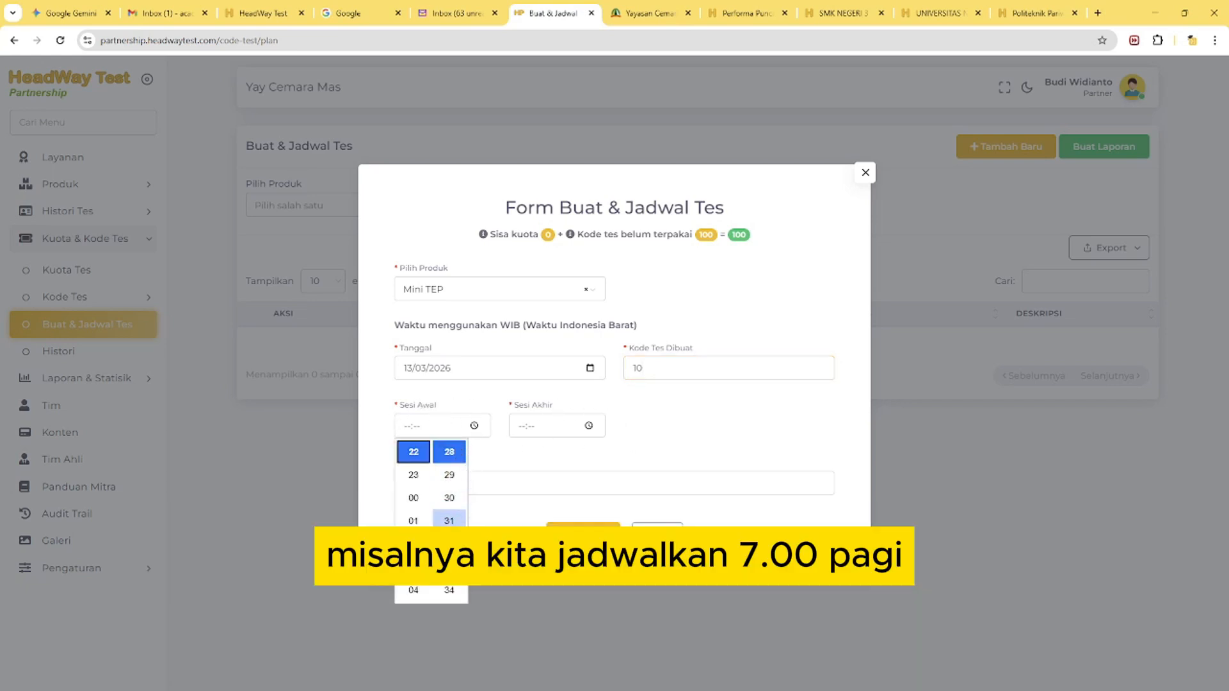
{"action": "scroll", "coordinate": [452, 529], "scroll_direction": "down", "scroll_amount": 7}
{"action": "scroll", "coordinate": [415, 538], "scroll_direction": "down", "scroll_amount": 6}
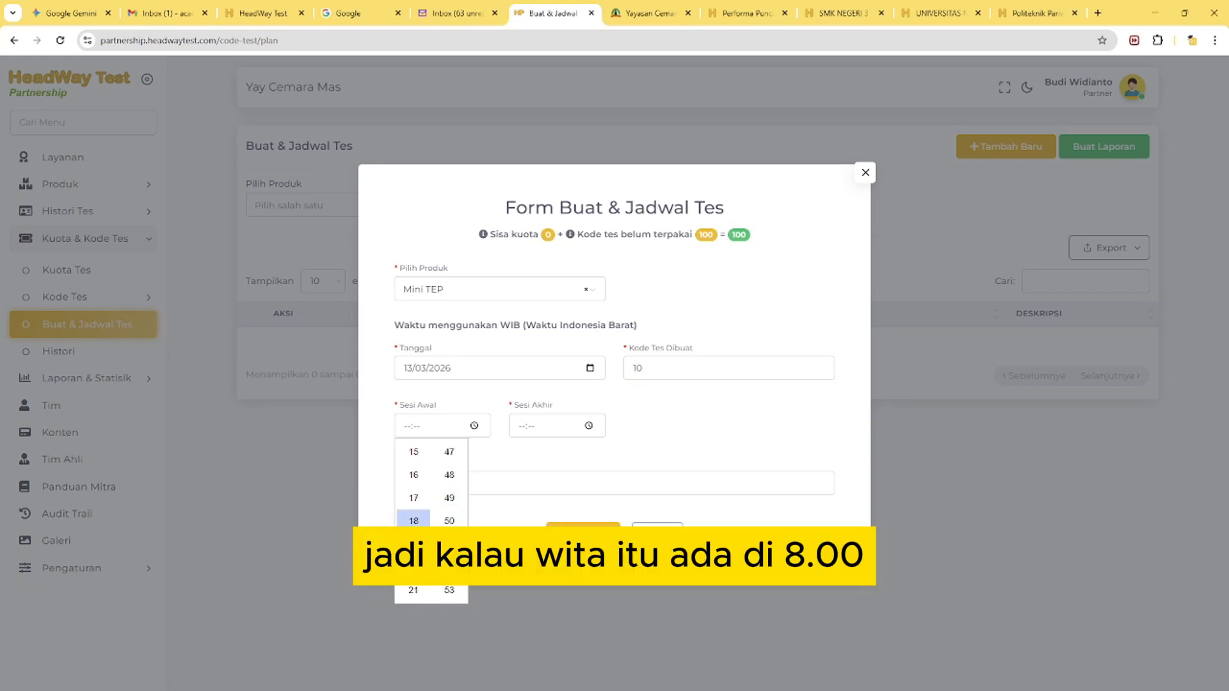
{"action": "scroll", "coordinate": [415, 541], "scroll_direction": "down", "scroll_amount": 2}
{"action": "scroll", "coordinate": [413, 542], "scroll_direction": "up", "scroll_amount": 10}
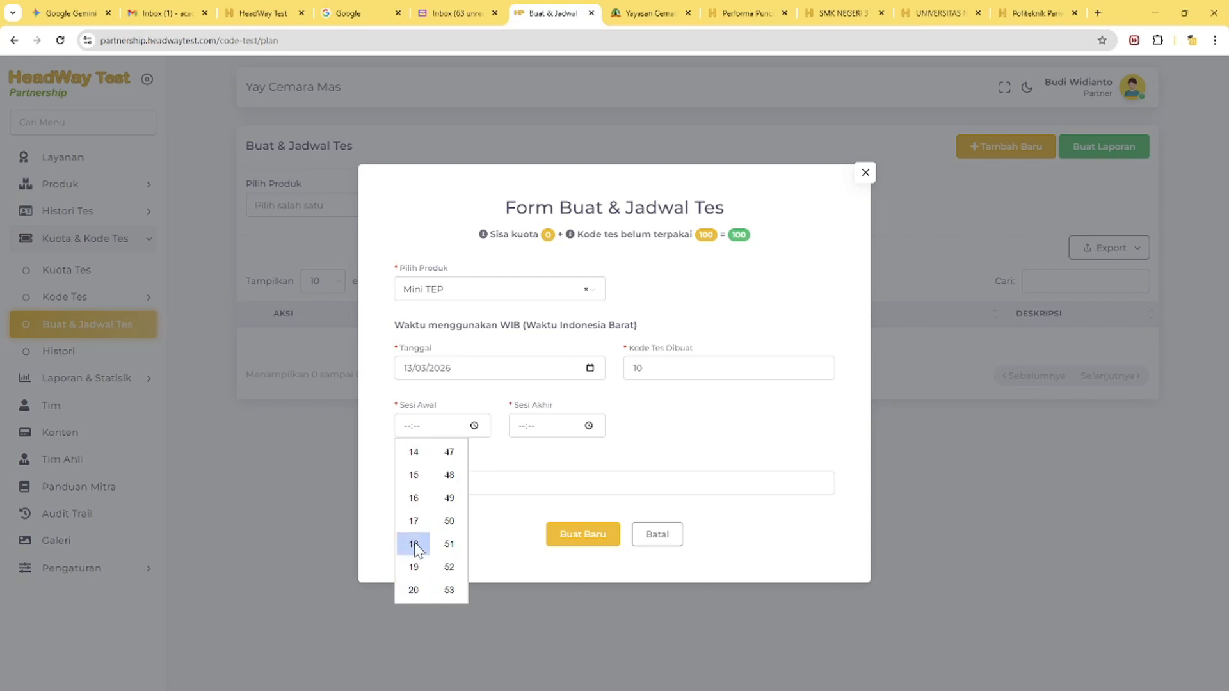
{"action": "scroll", "coordinate": [415, 516], "scroll_direction": "up", "scroll_amount": 5}
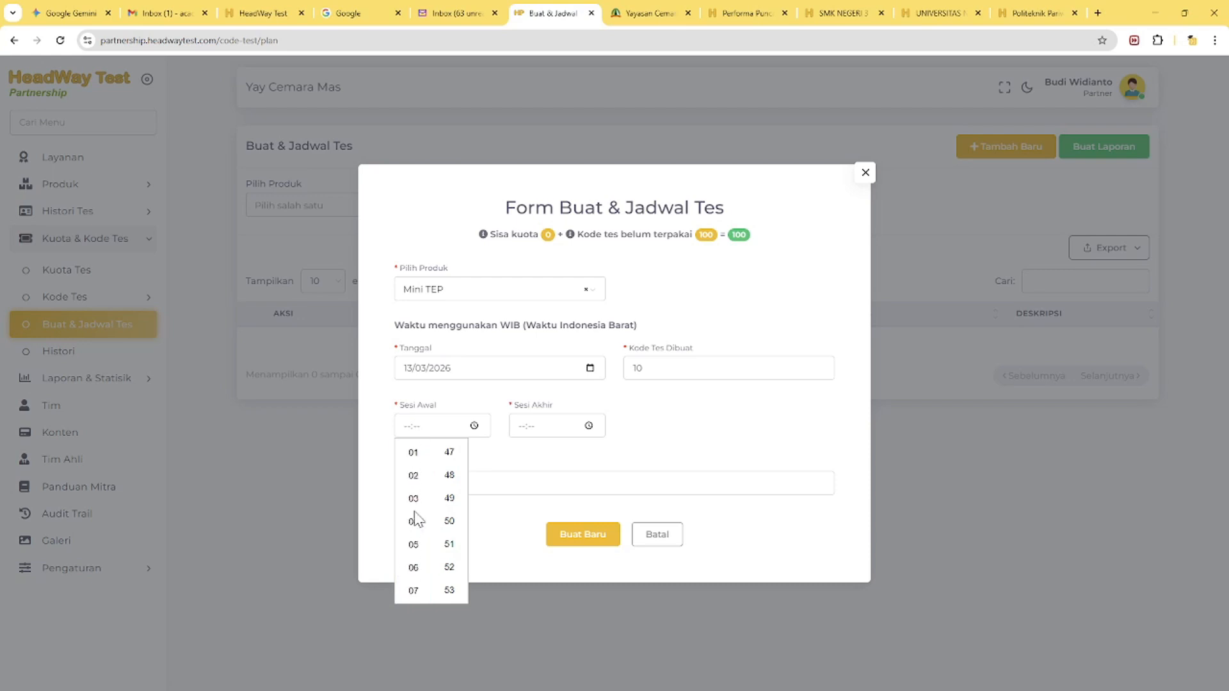
{"action": "scroll", "coordinate": [415, 576], "scroll_direction": "down", "scroll_amount": 5}
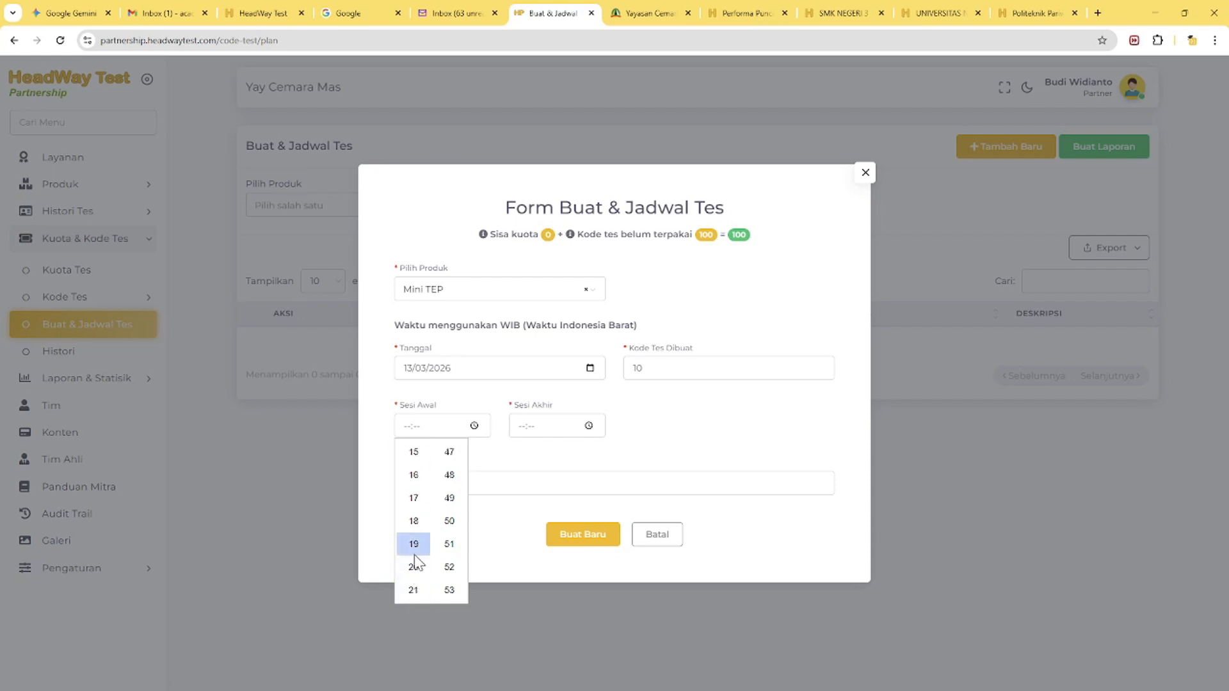
{"action": "scroll", "coordinate": [419, 538], "scroll_direction": "down", "scroll_amount": 1}
{"action": "scroll", "coordinate": [418, 544], "scroll_direction": "up", "scroll_amount": 6}
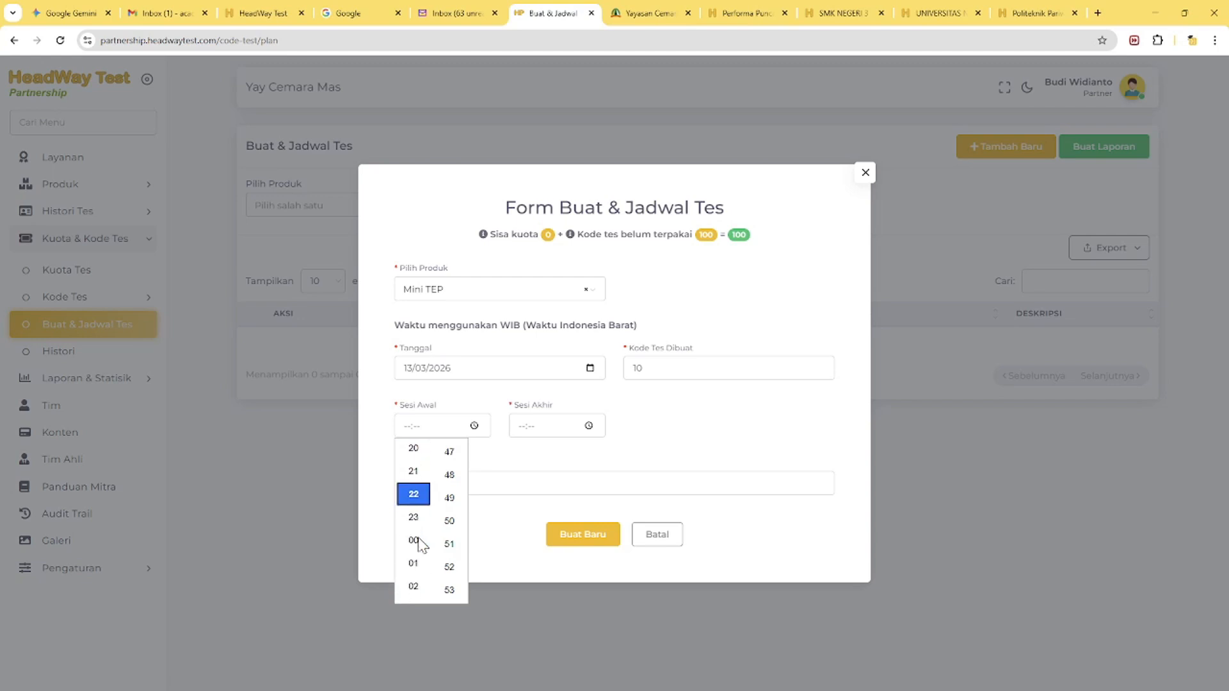
{"action": "left_click", "coordinate": [420, 568]}
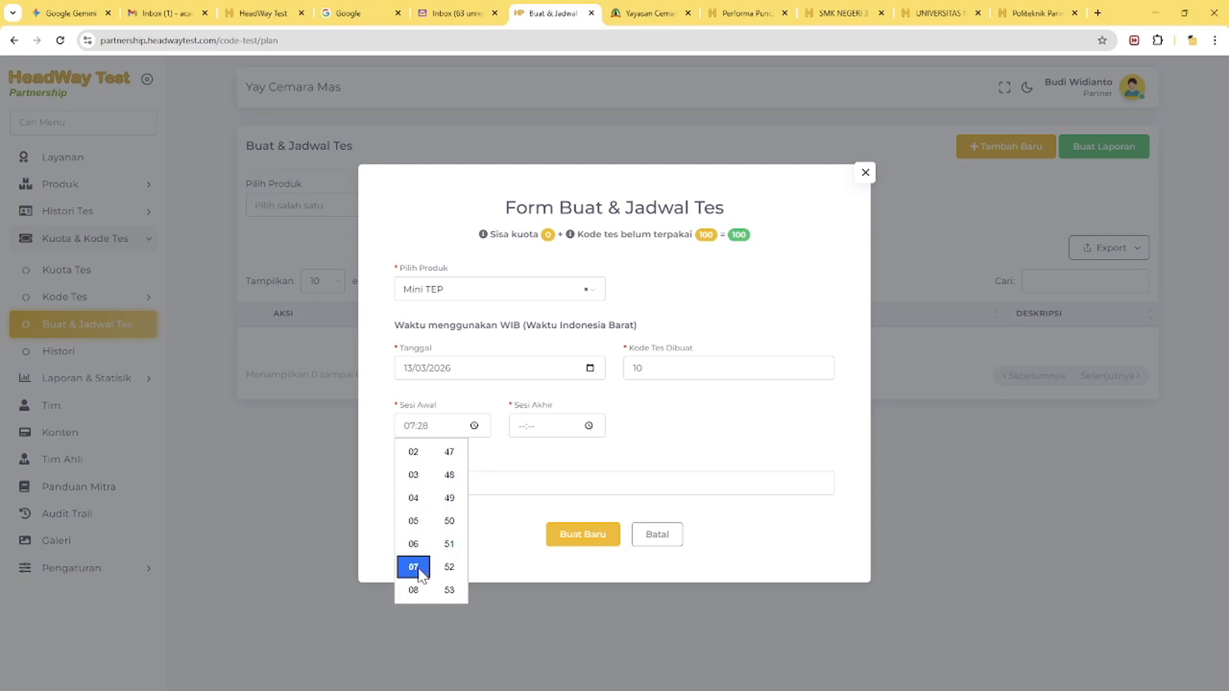
{"action": "left_click", "coordinate": [423, 428]}
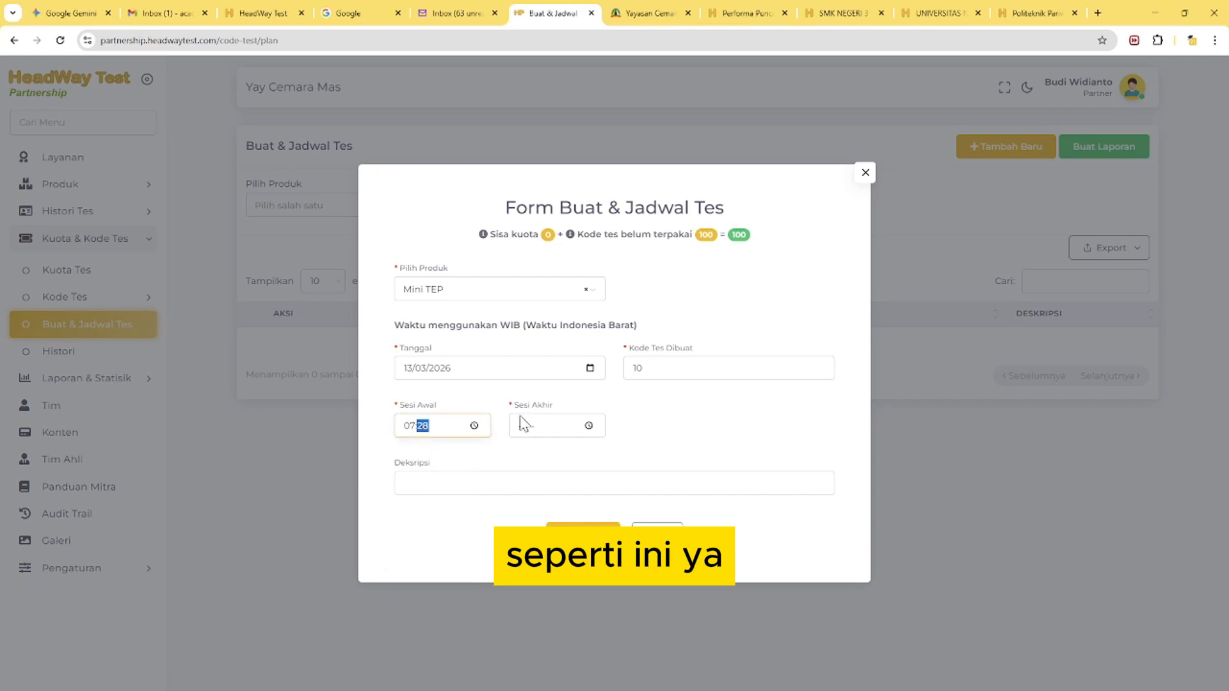
{"action": "type", "text": "30"}
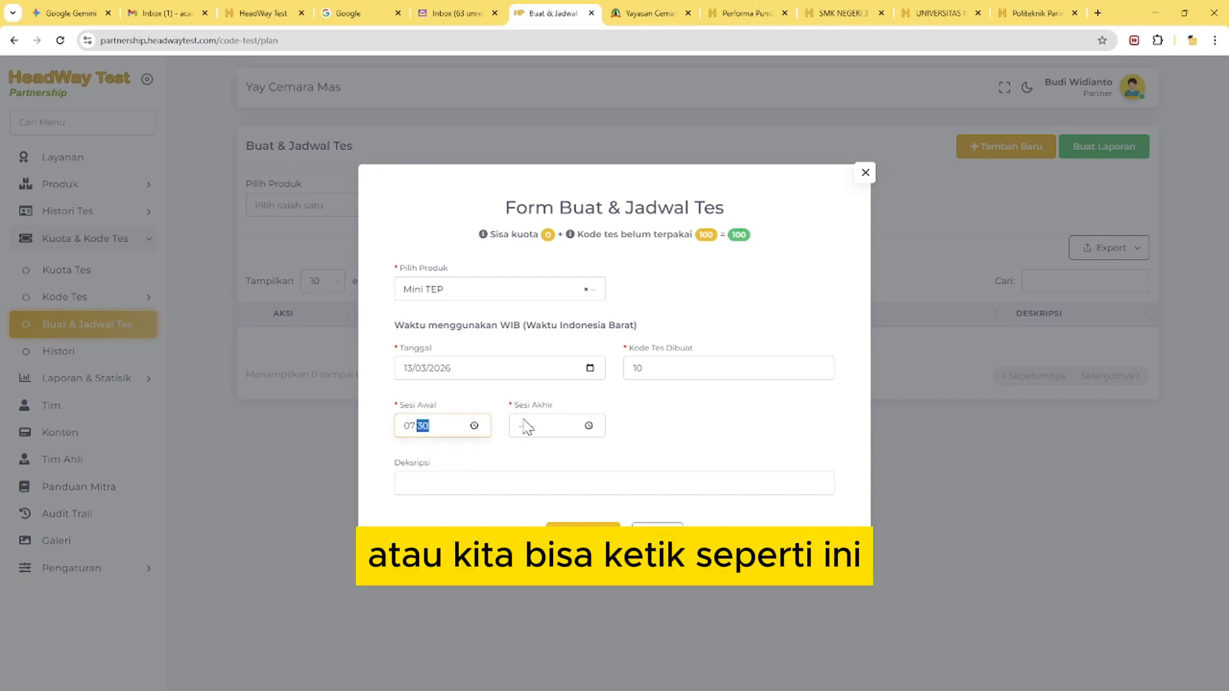
Set the session's end time to 08:30
{"action": "left_click", "coordinate": [526, 426]}
{"action": "type", "text": "08:"}
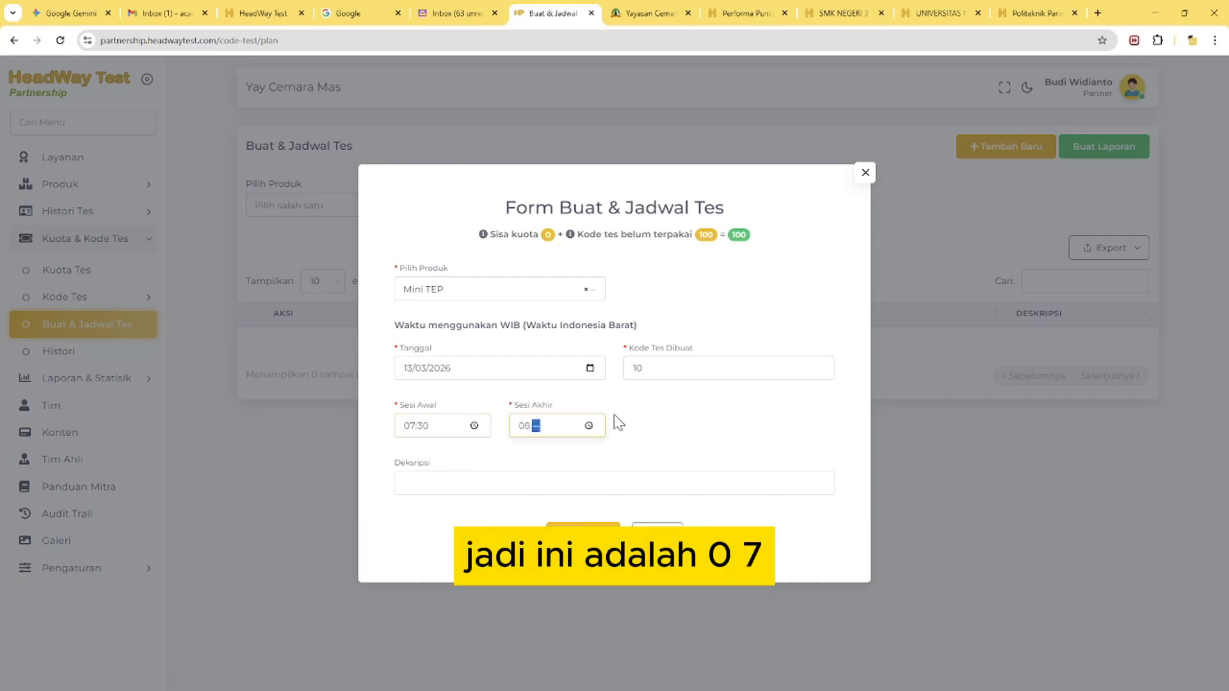
{"action": "type", "text": "30"}
{"action": "left_click", "coordinate": [625, 428]}
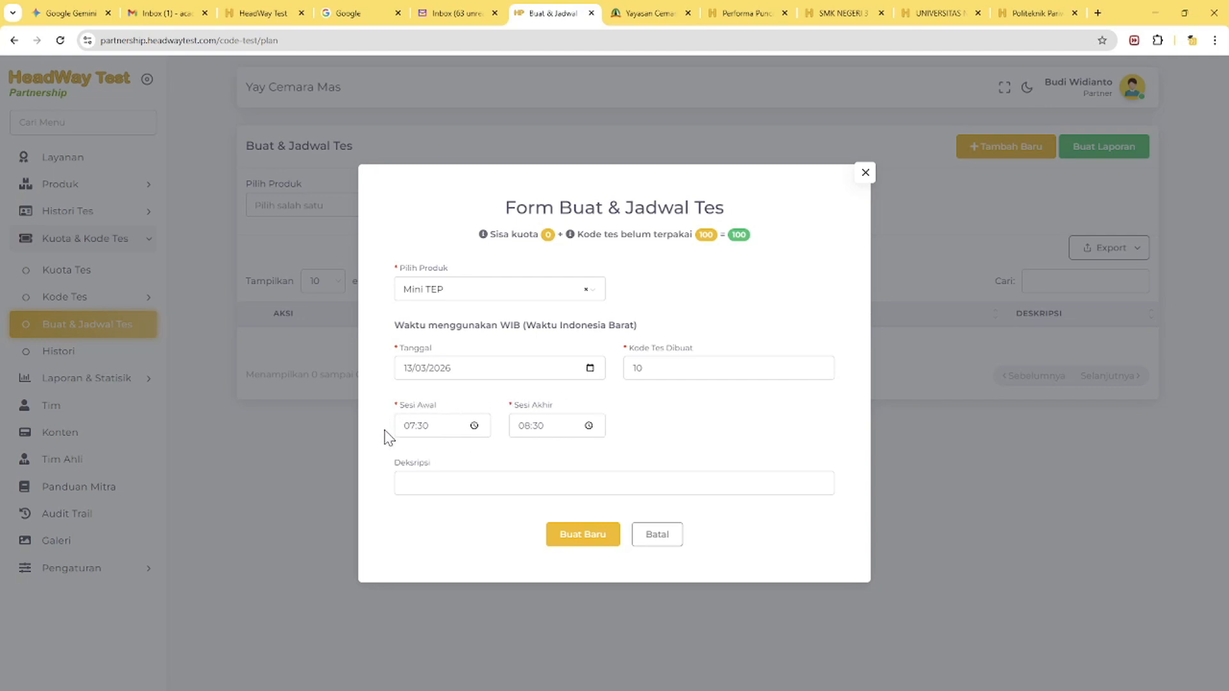
Enter "Coba tes- siswa kelas XI" as the schedule's description, building on the suggested entry "Coba tes"
{"action": "left_click", "coordinate": [429, 480]}
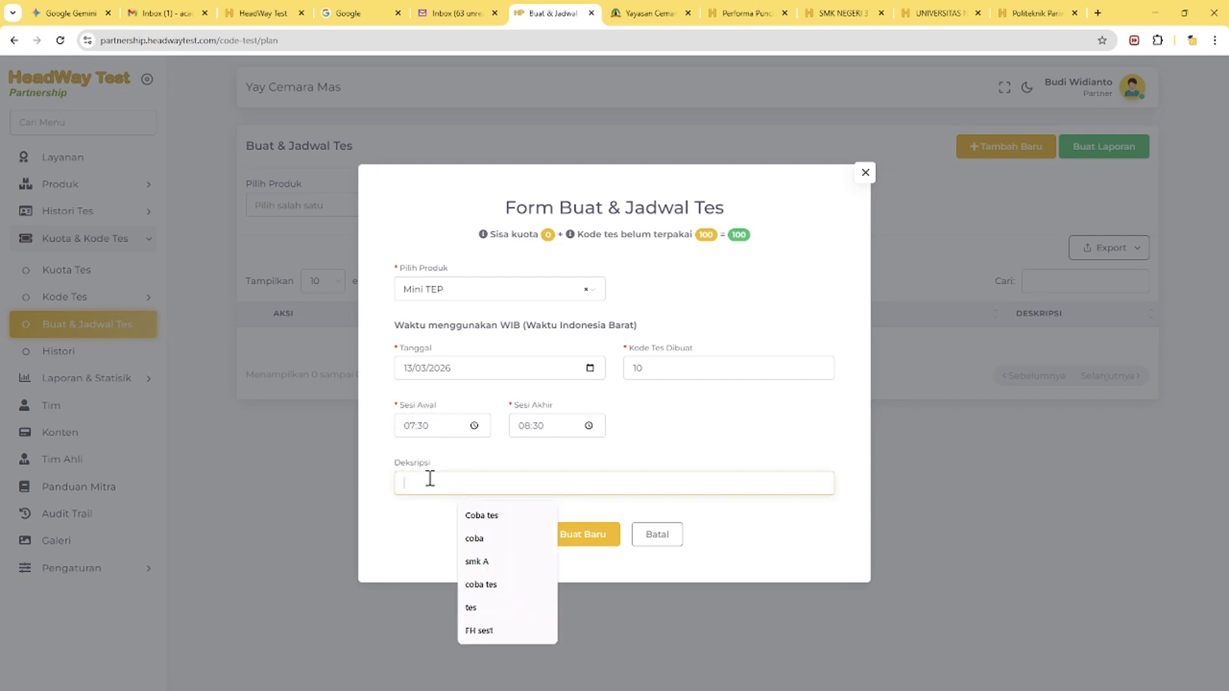
{"action": "left_click", "coordinate": [477, 514]}
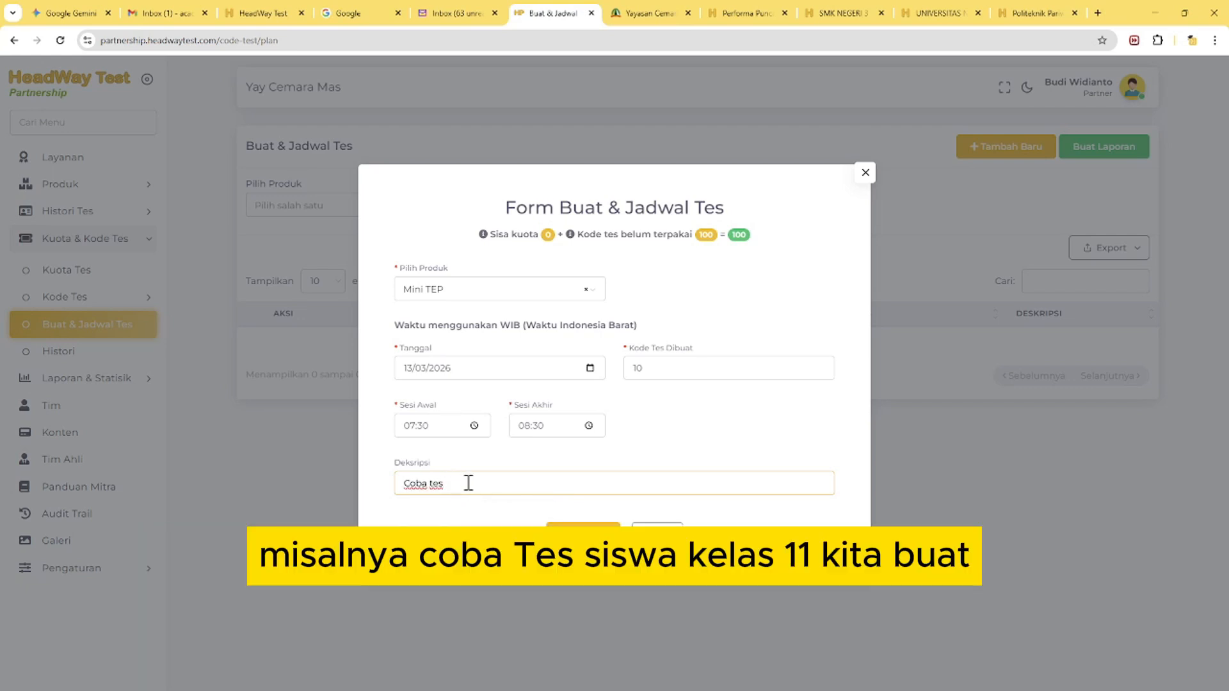
{"action": "left_click", "coordinate": [469, 483]}
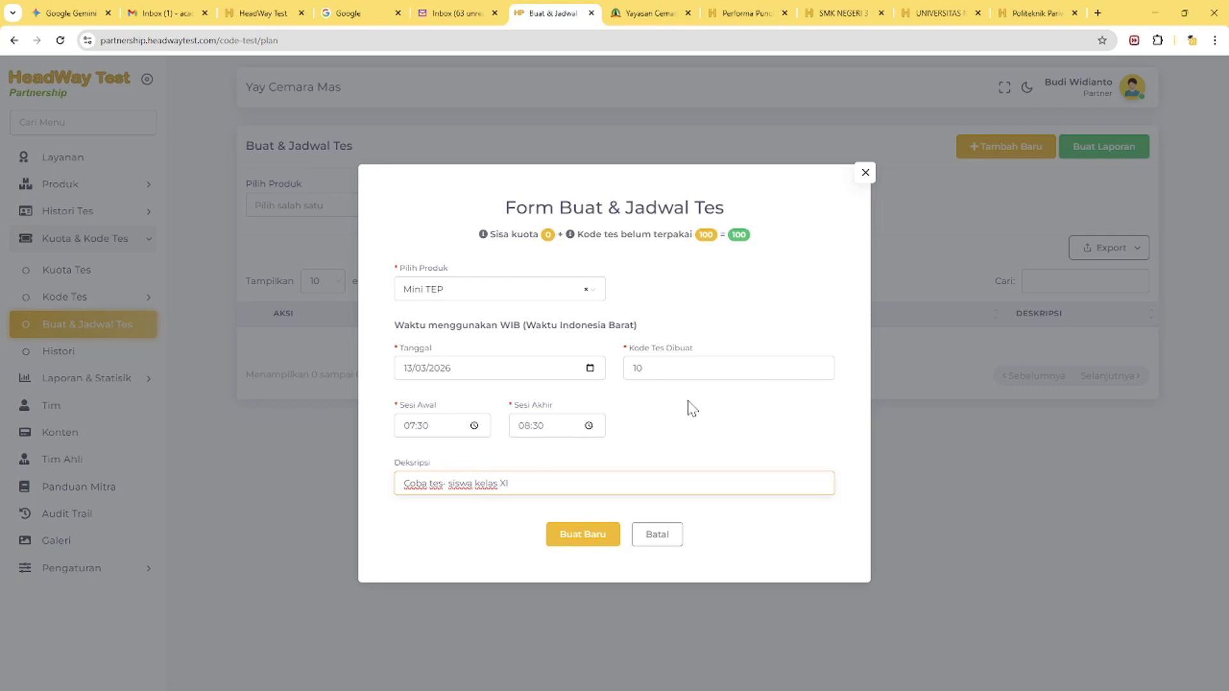
Create the Mini TEP test session from the completed form and open its list of test codes, highlighting the first code
{"action": "left_click", "coordinate": [590, 537]}
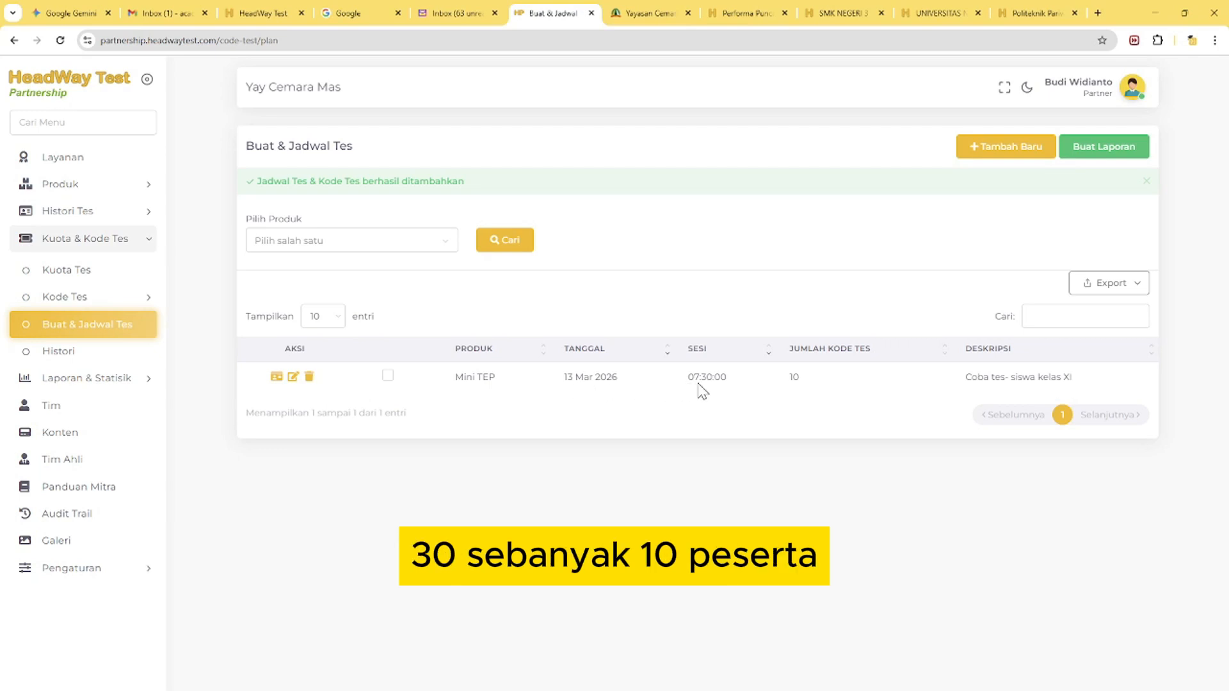
{"action": "double_click", "coordinate": [796, 380]}
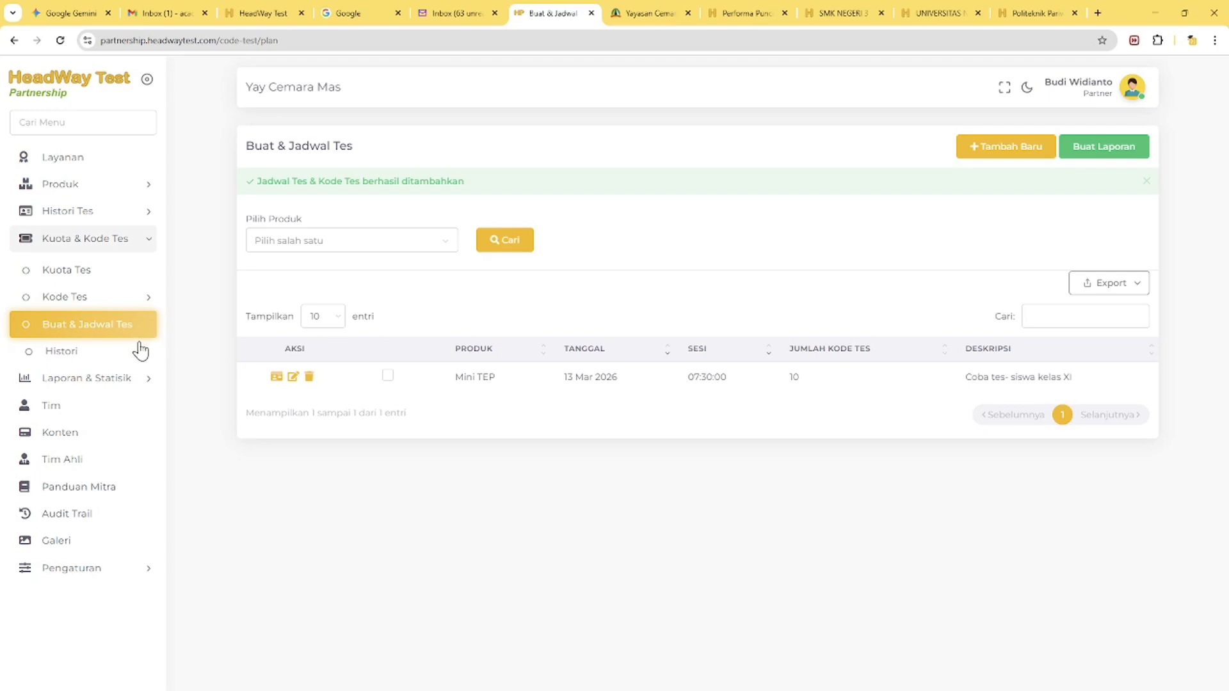
{"action": "left_click", "coordinate": [276, 377]}
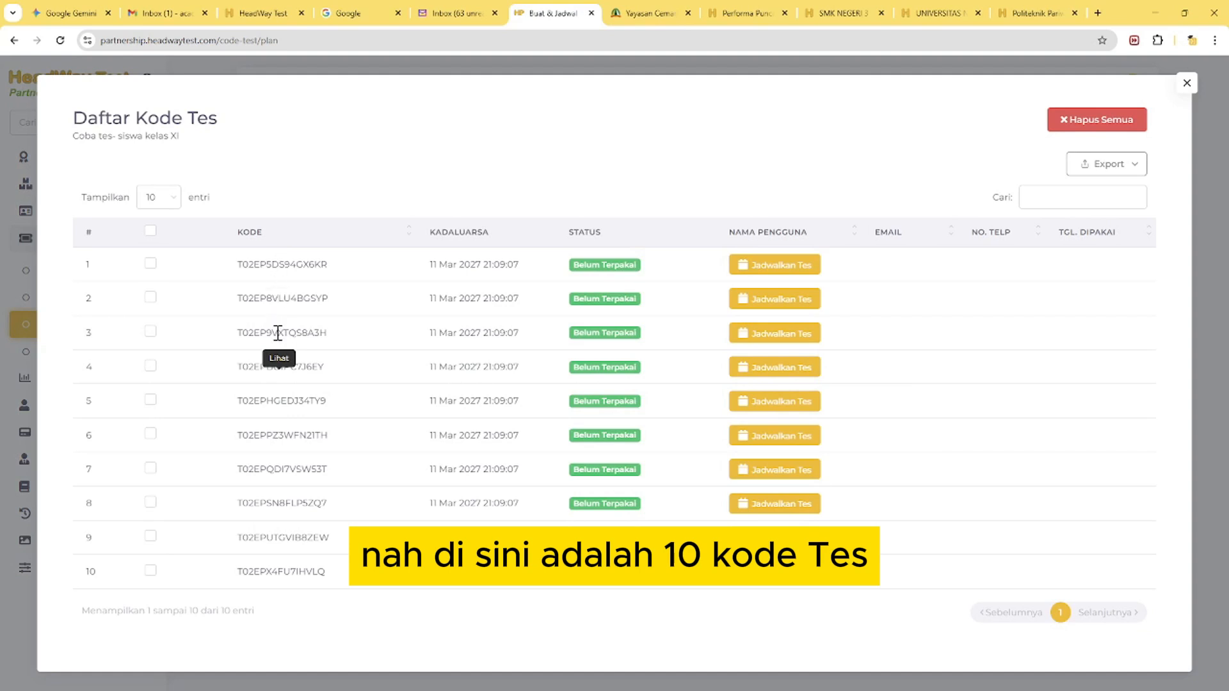
{"action": "double_click", "coordinate": [280, 262]}
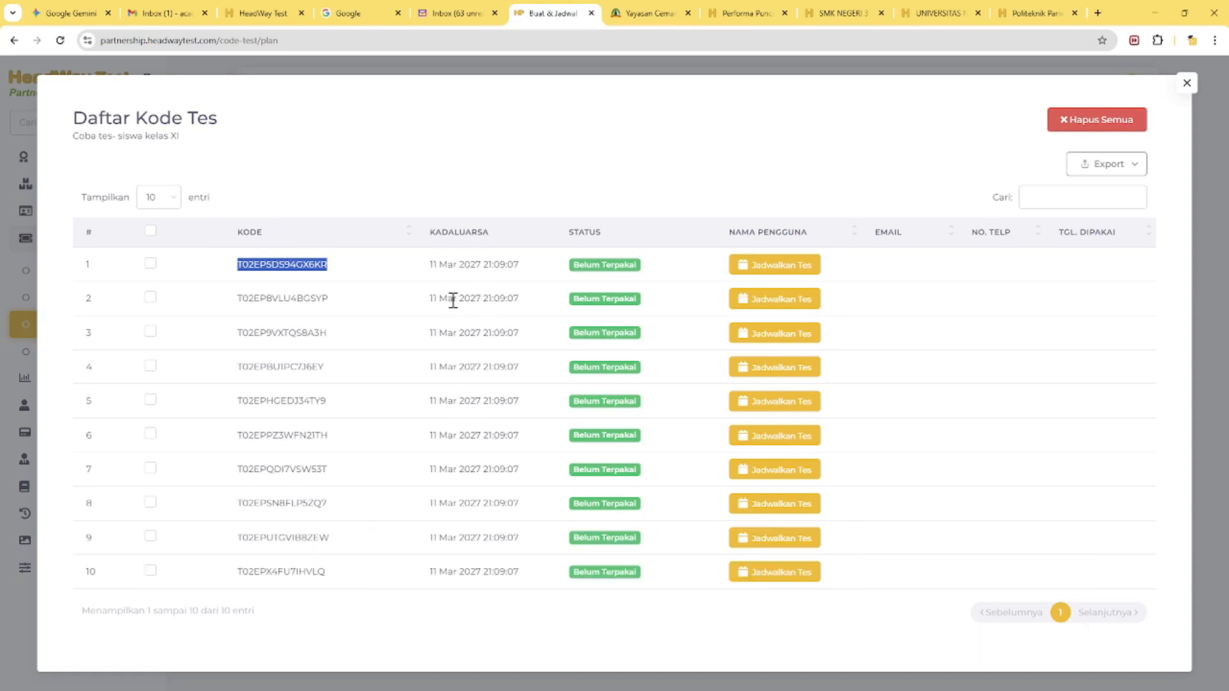
{"action": "left_click", "coordinate": [373, 274]}
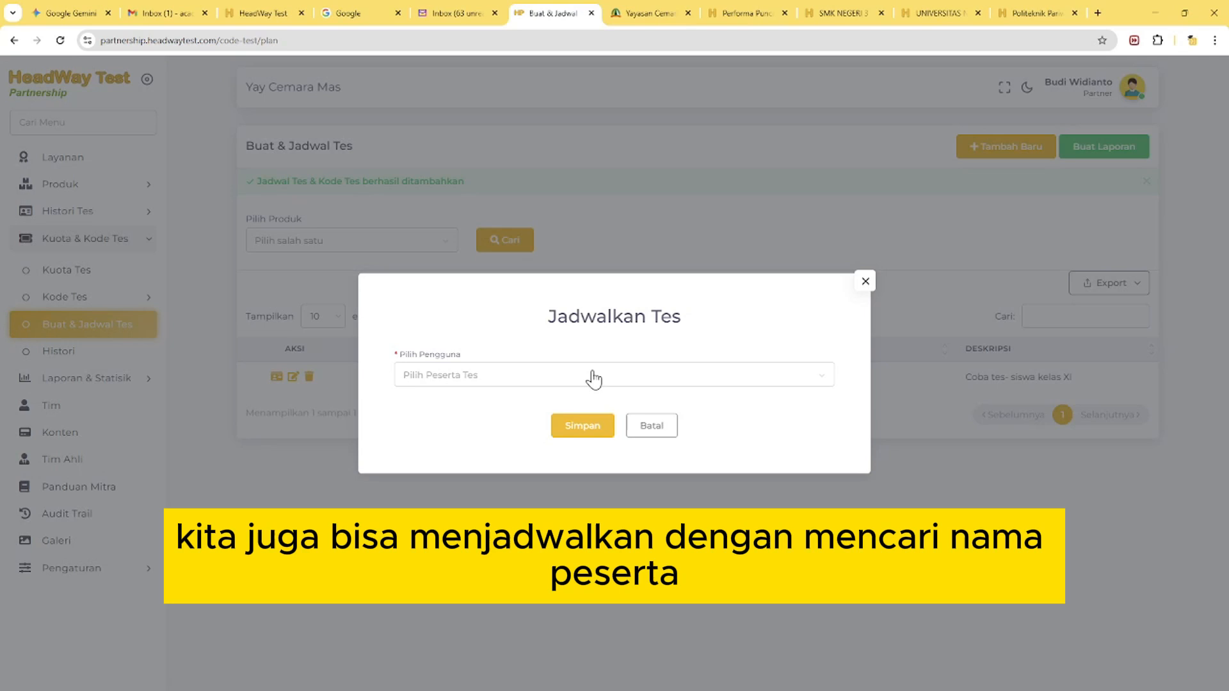
Schedule the first test code for a participant found by phone number and save the assignment
{"action": "left_click", "coordinate": [592, 375]}
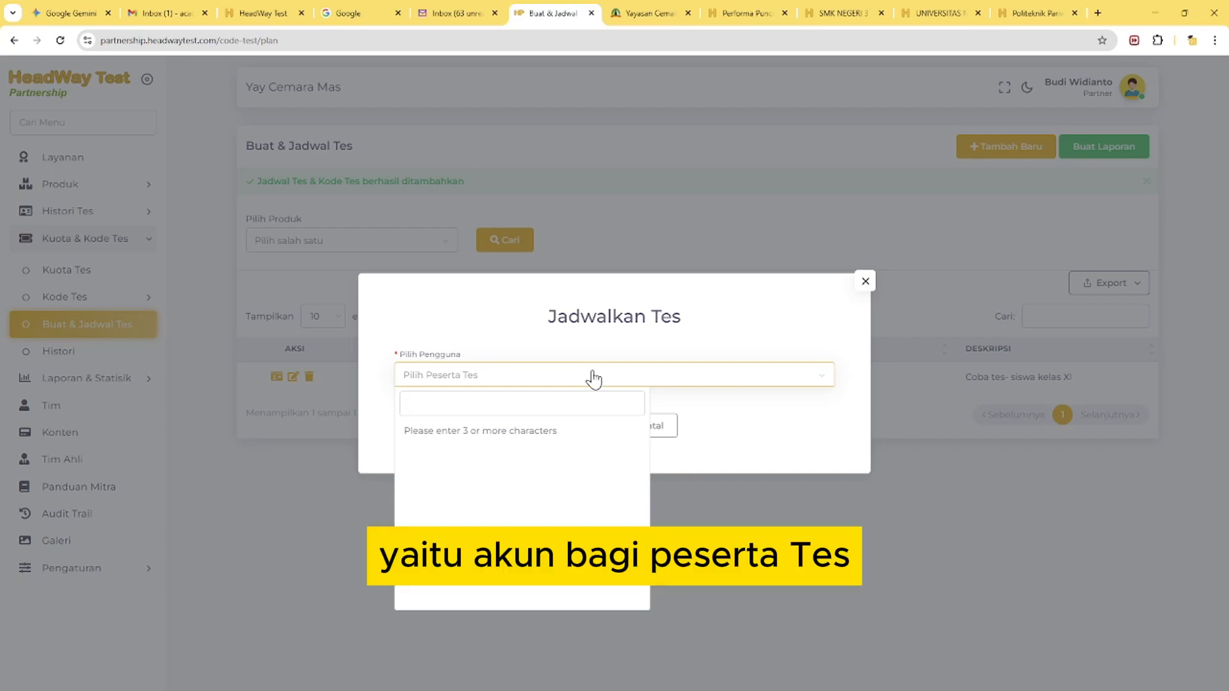
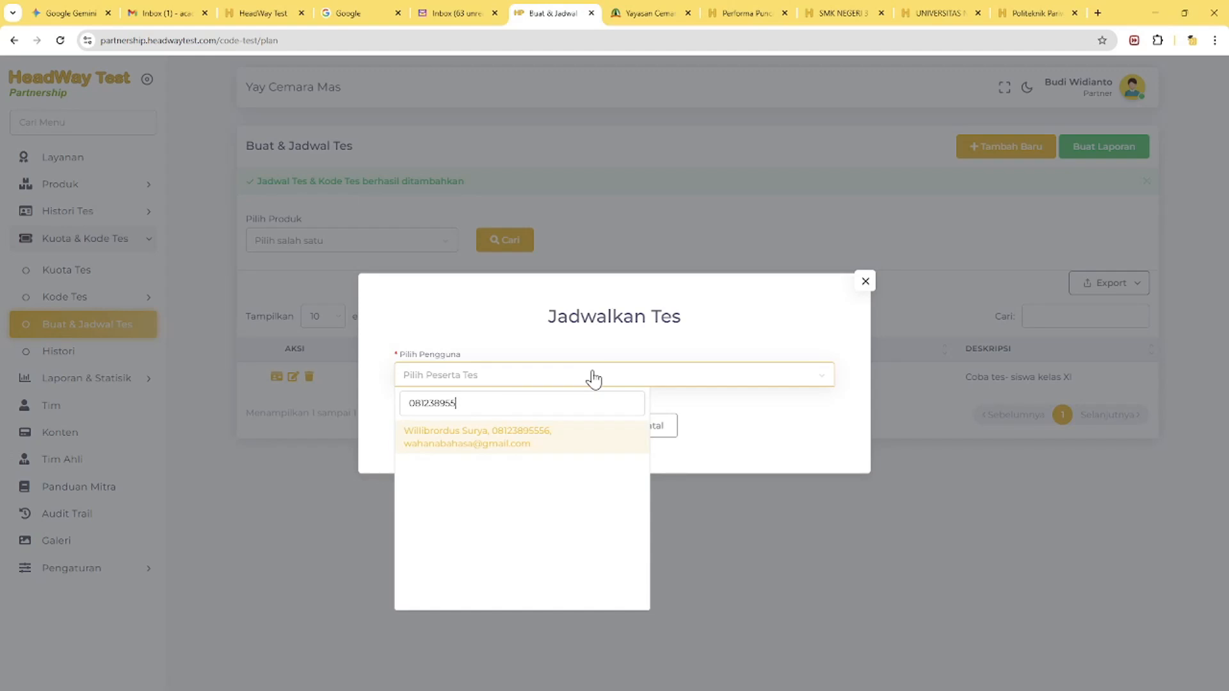
{"action": "left_click", "coordinate": [569, 440]}
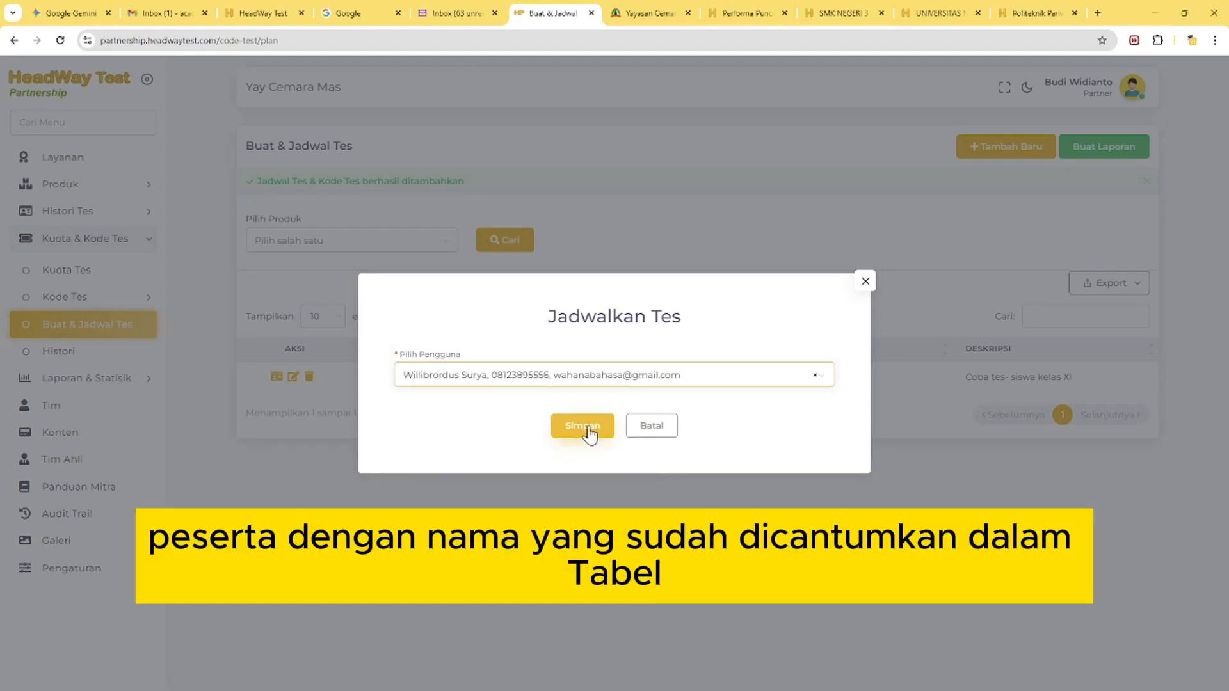
{"action": "left_click", "coordinate": [589, 430]}
{"action": "left_click", "coordinate": [599, 435]}
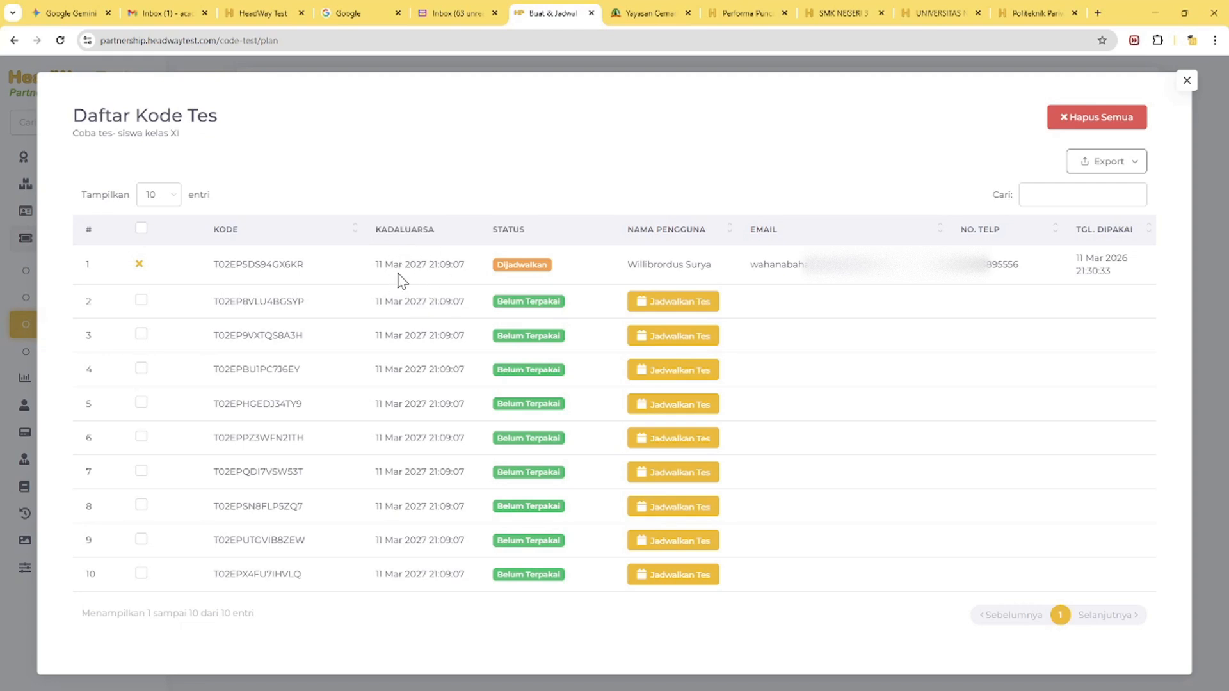
Reopen the Mini TEP session's test code list and highlight the second code
{"action": "left_click", "coordinate": [1186, 80]}
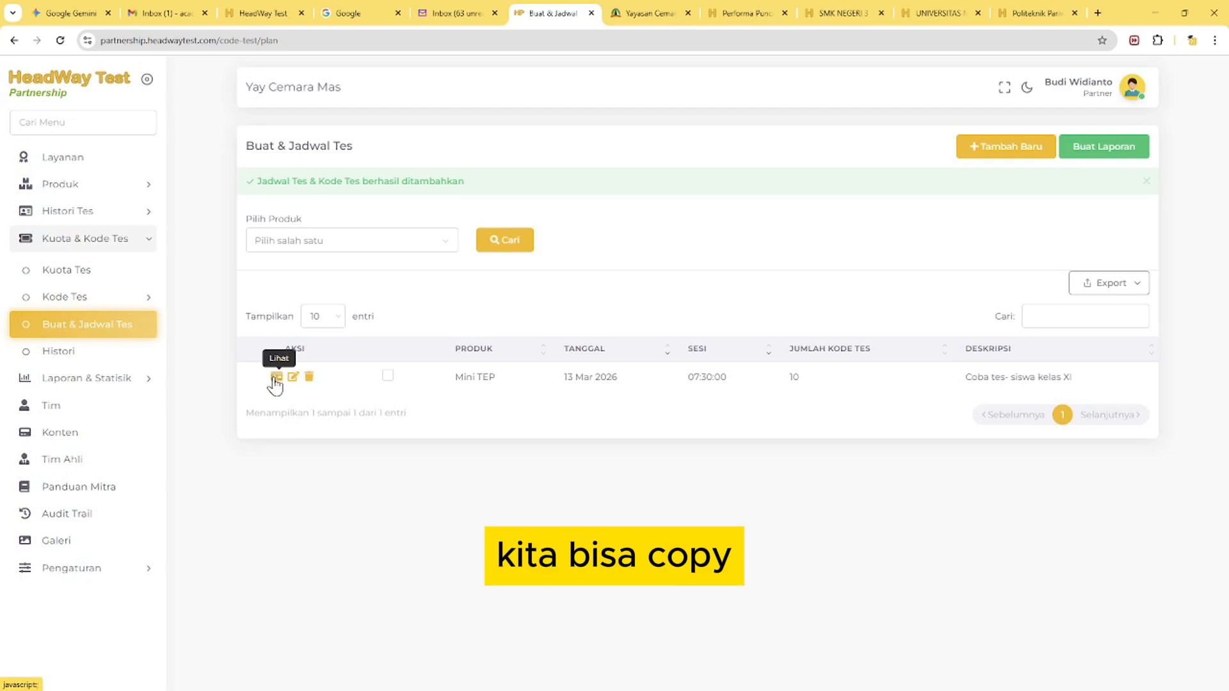
{"action": "left_click", "coordinate": [275, 377]}
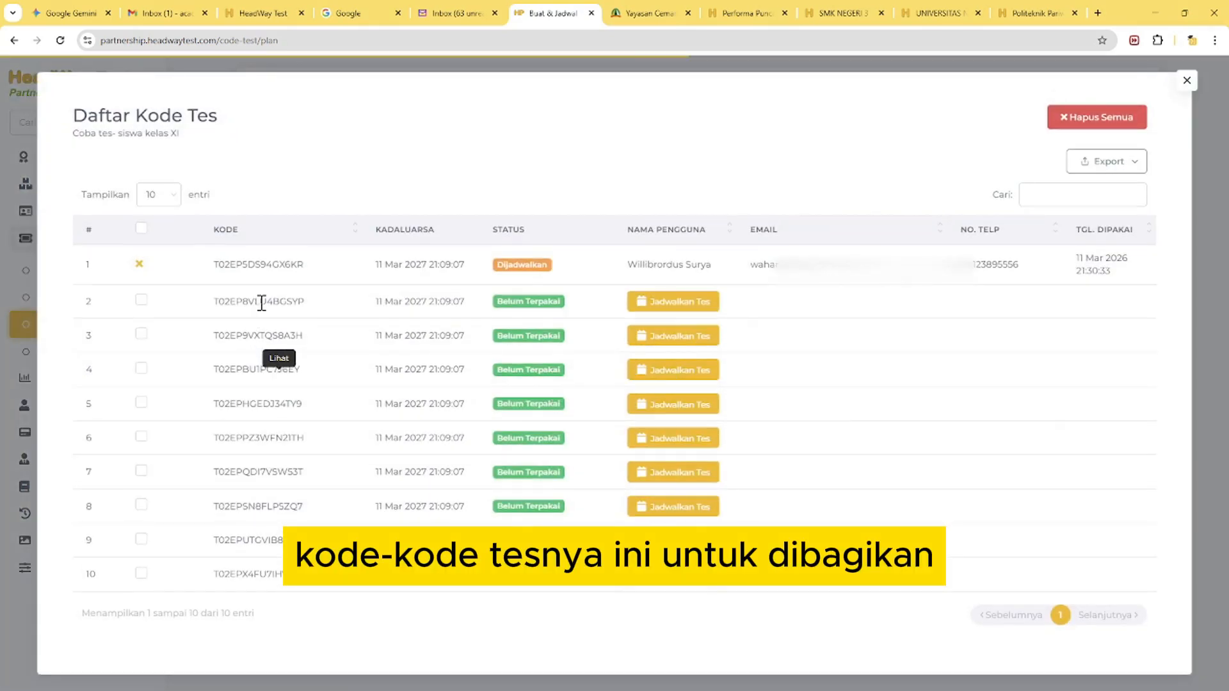
{"action": "double_click", "coordinate": [261, 301]}
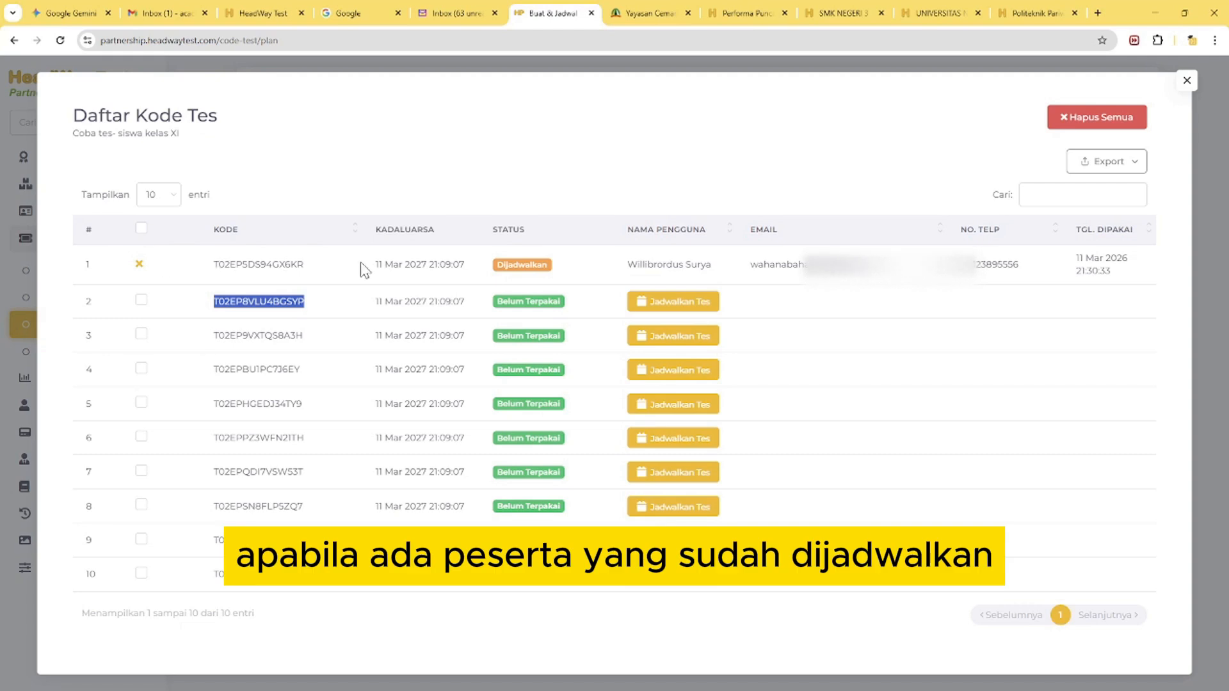
Cancel the test schedule of the participant assigned to the first code and confirm the cancellation
{"action": "left_click", "coordinate": [697, 263]}
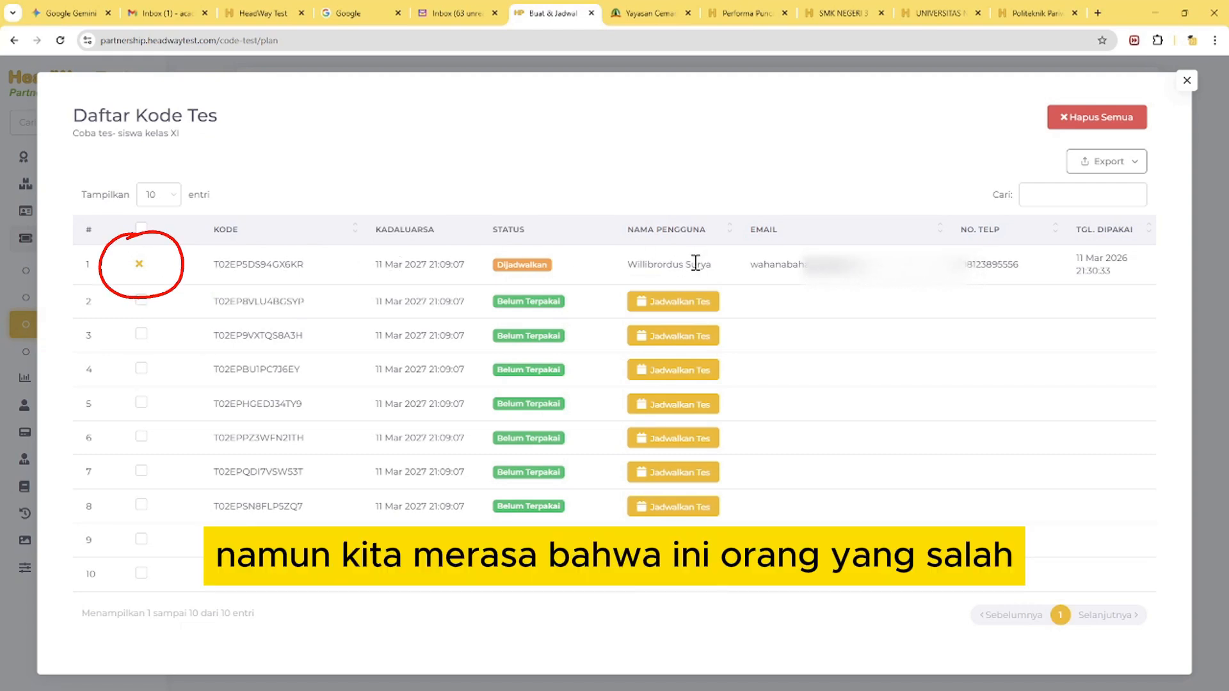
{"action": "left_click", "coordinate": [138, 272]}
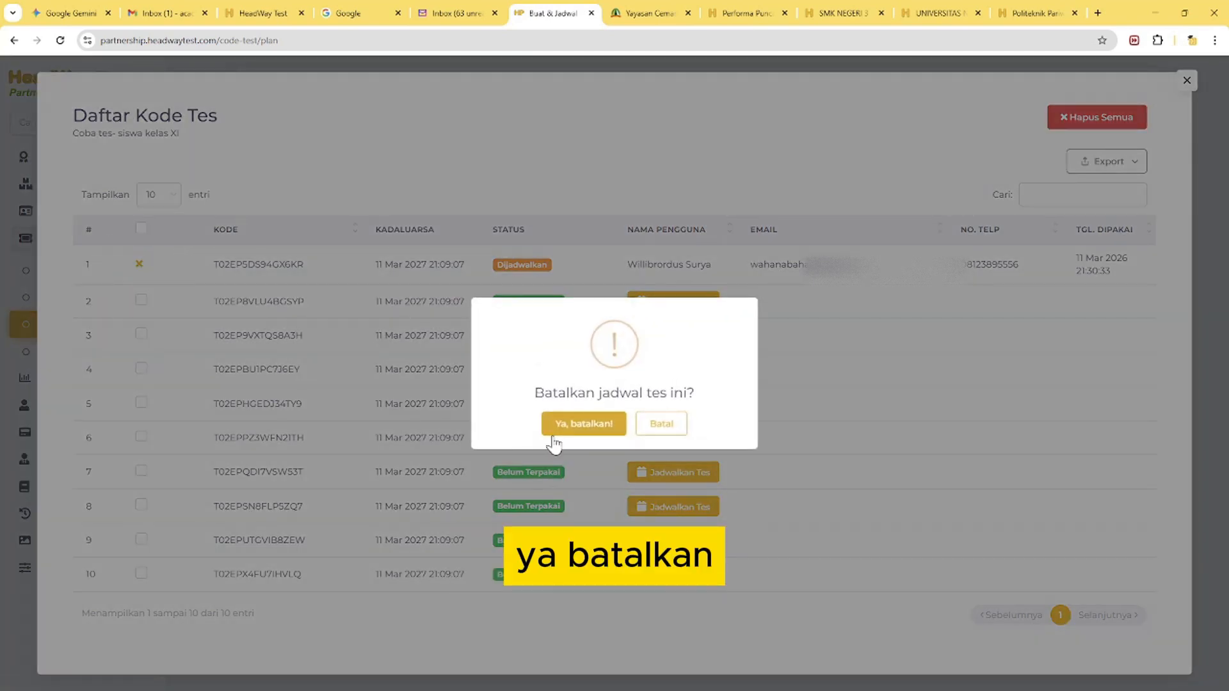
{"action": "left_click", "coordinate": [589, 426]}
{"action": "left_click", "coordinate": [613, 438]}
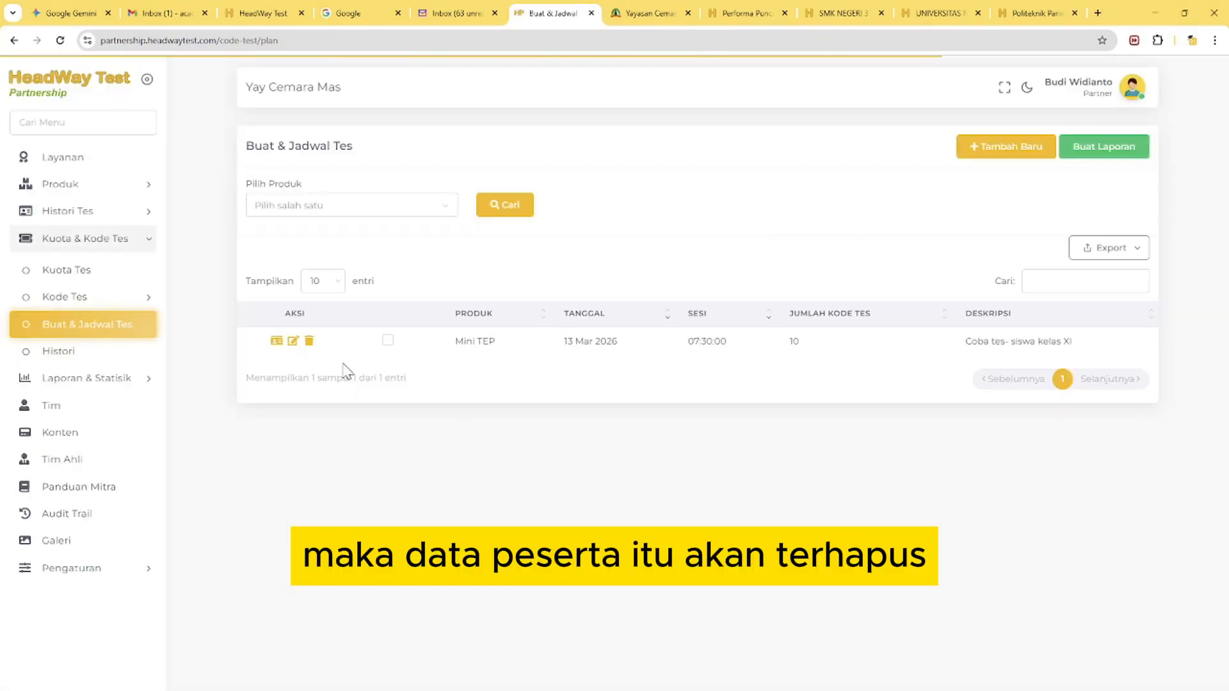
Check the first code's assignment in the session's code list, and view the schedule's edit form without changing it
{"action": "left_click", "coordinate": [277, 341]}
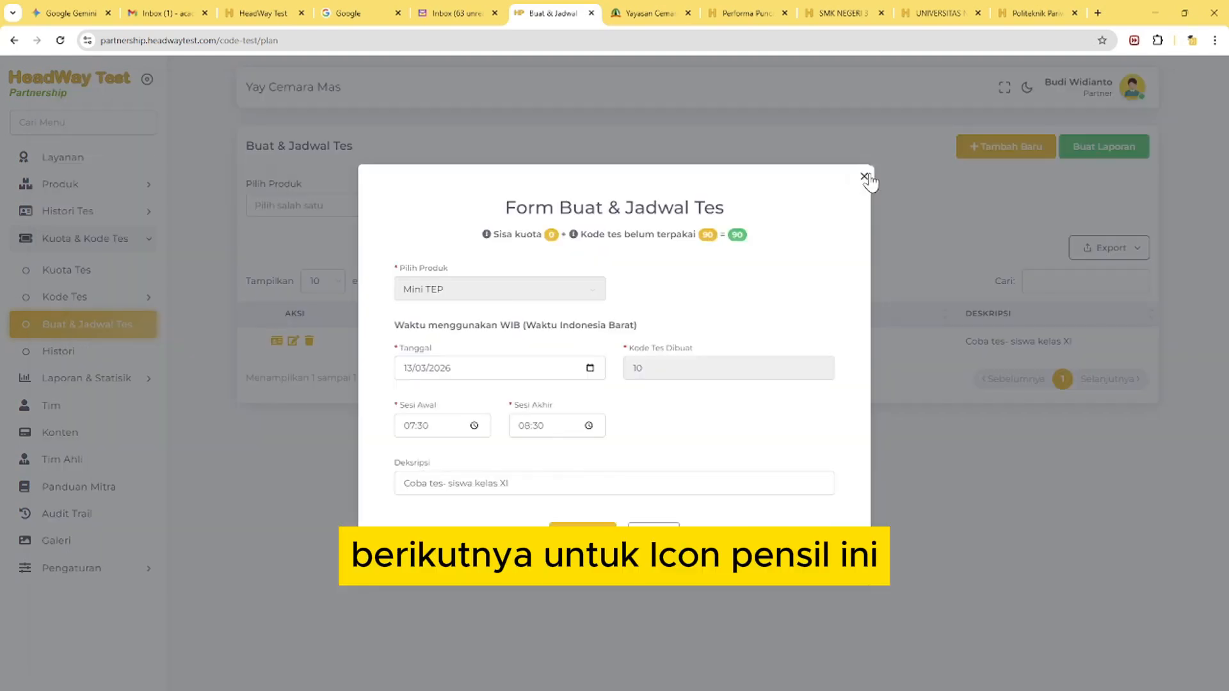
{"action": "left_click", "coordinate": [865, 173]}
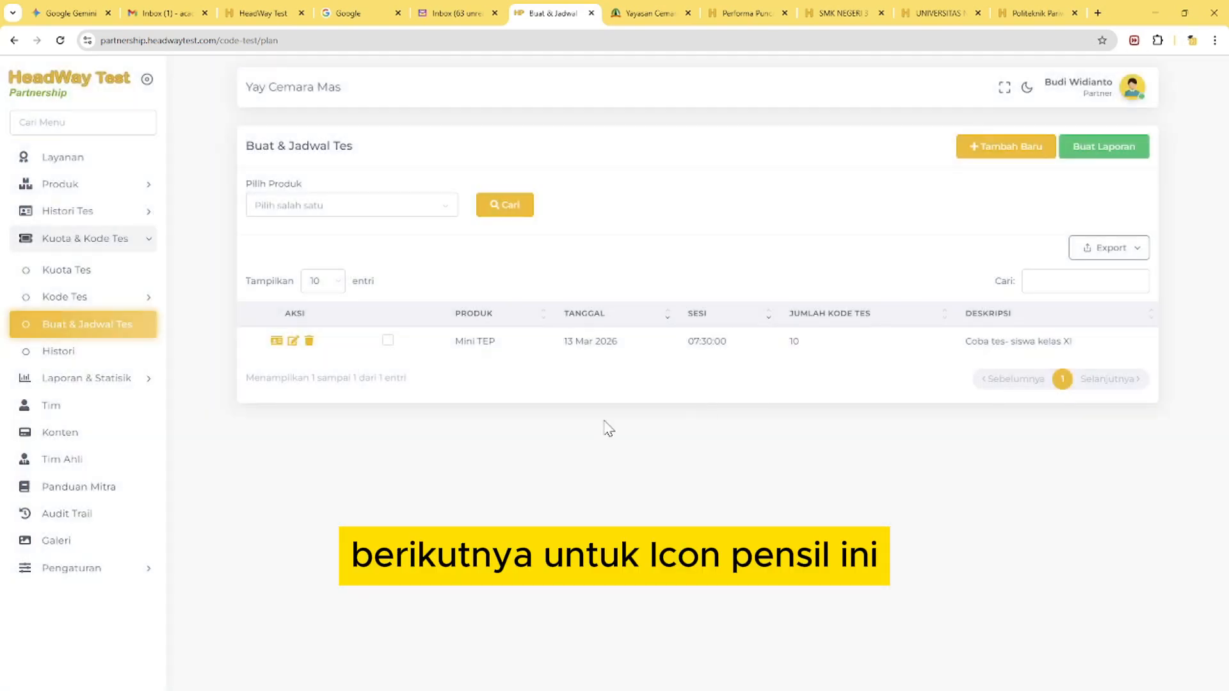
{"action": "left_click", "coordinate": [293, 342]}
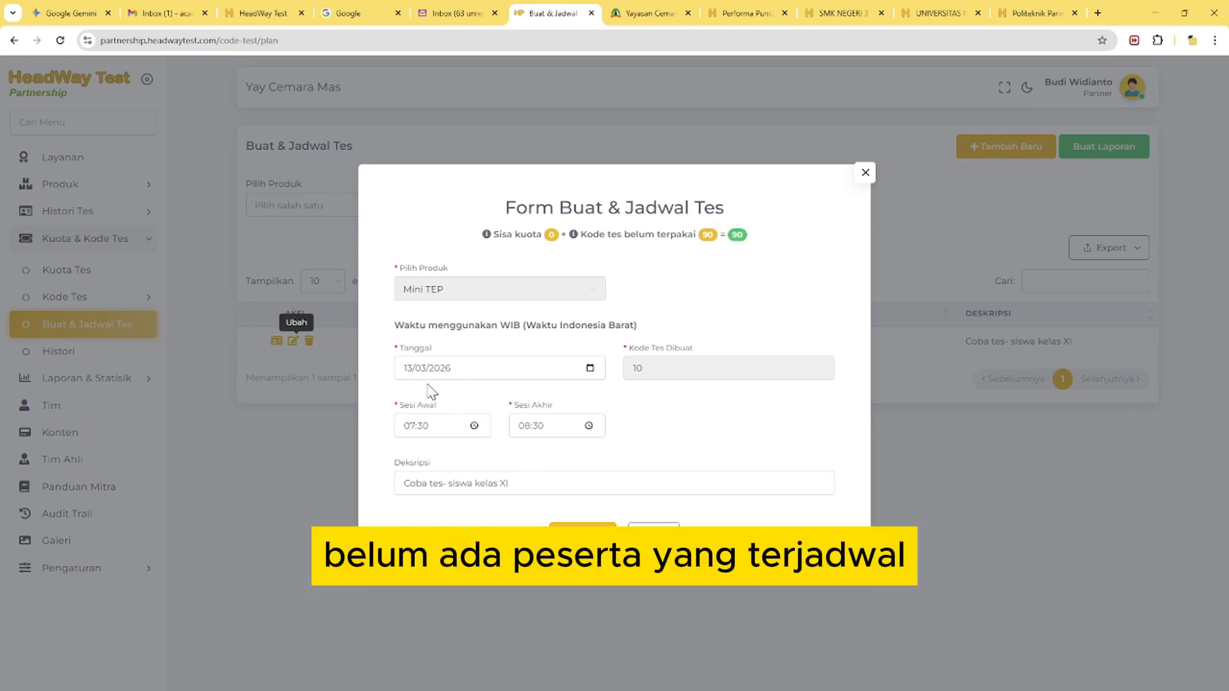
{"action": "left_click", "coordinate": [634, 535]}
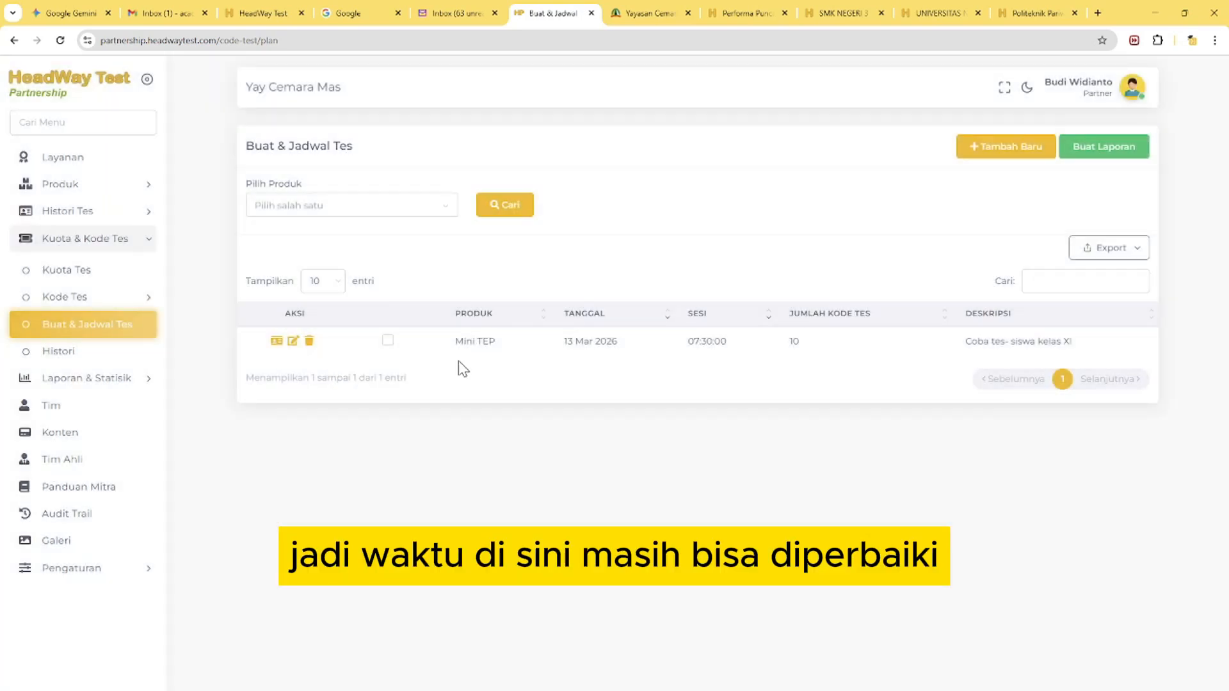
Review the statuses and scheduling options of the Mini TEP session's test codes, and close the list
{"action": "left_click", "coordinate": [277, 342]}
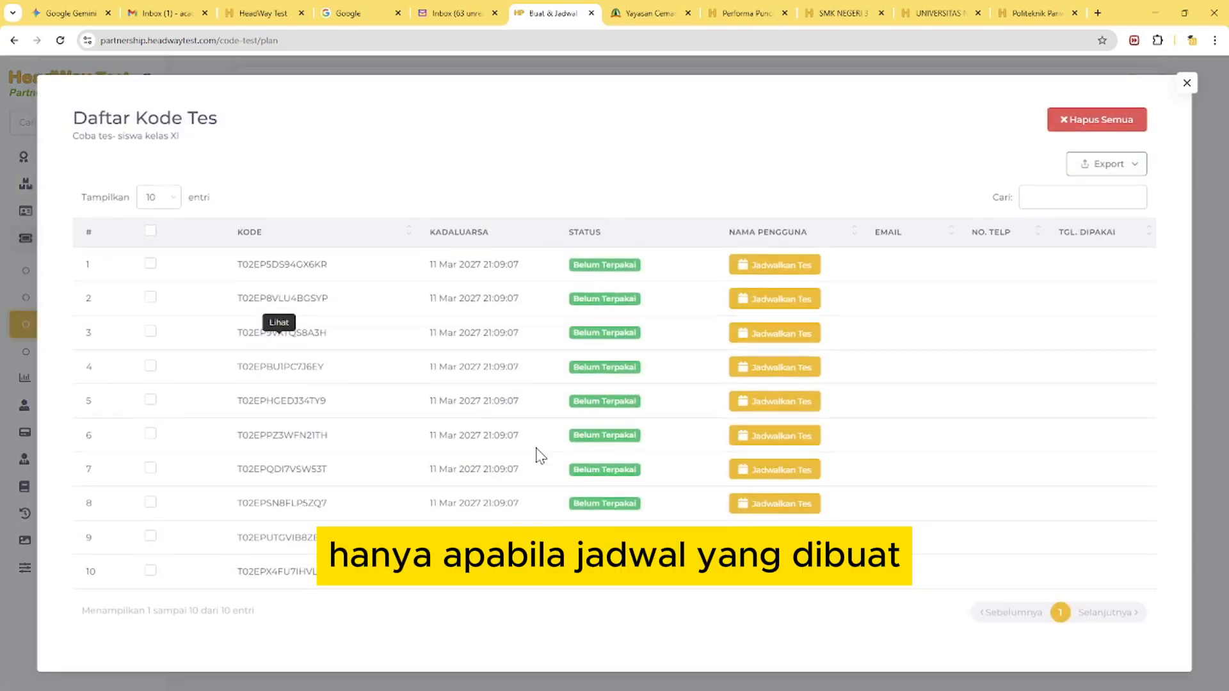
{"action": "left_click", "coordinate": [1187, 84]}
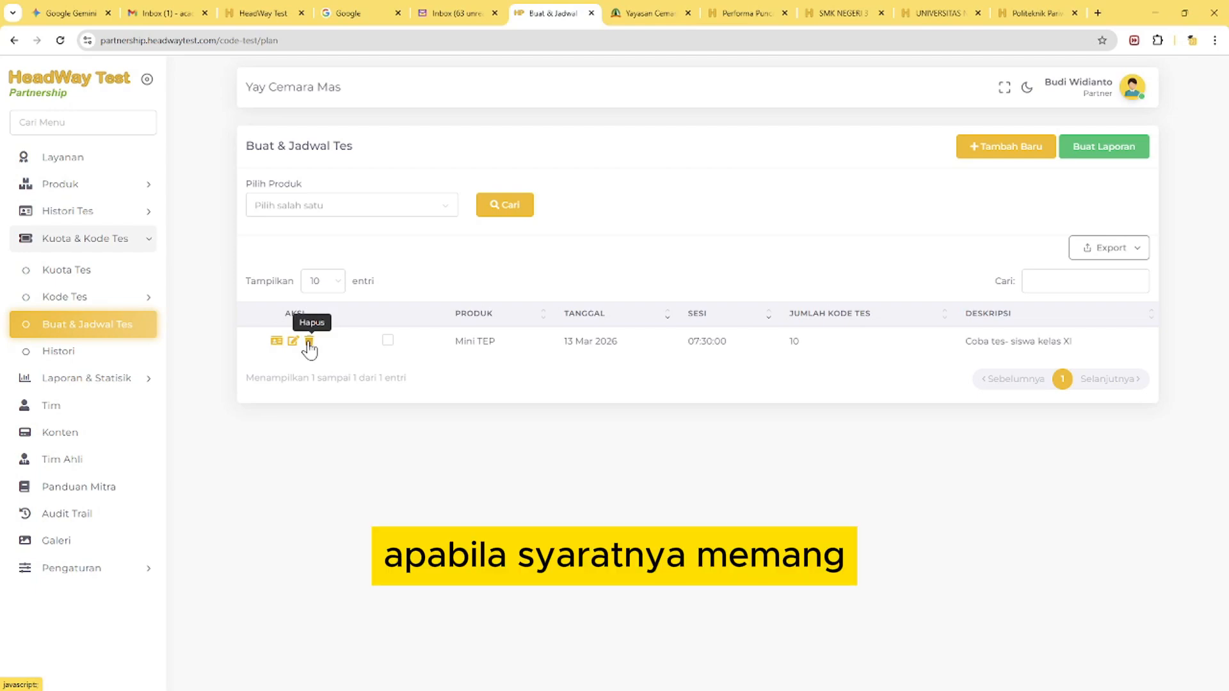
{"action": "left_click", "coordinate": [278, 341]}
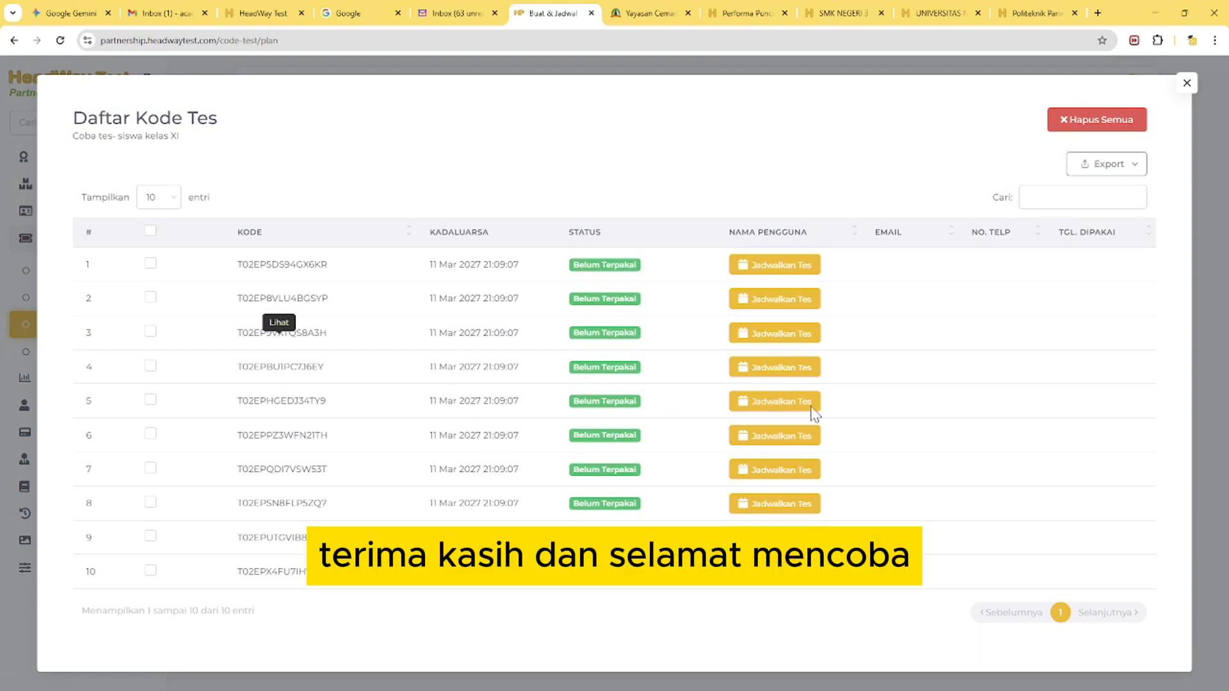
{"action": "left_click", "coordinate": [1186, 82]}
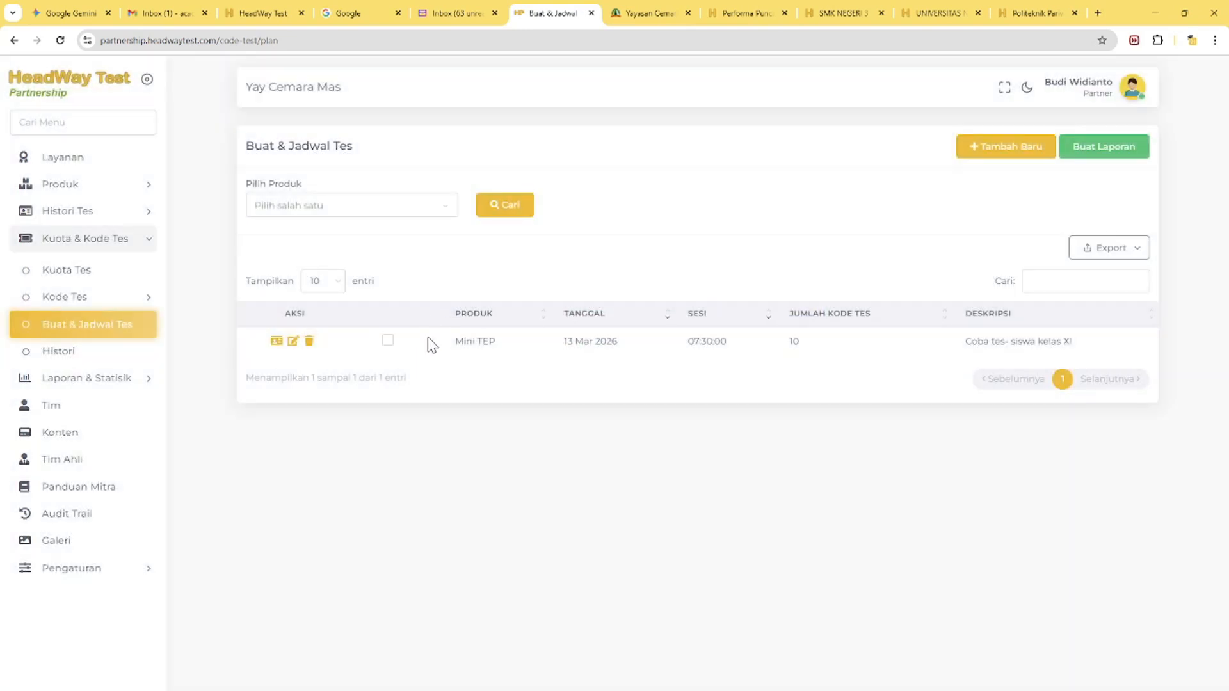